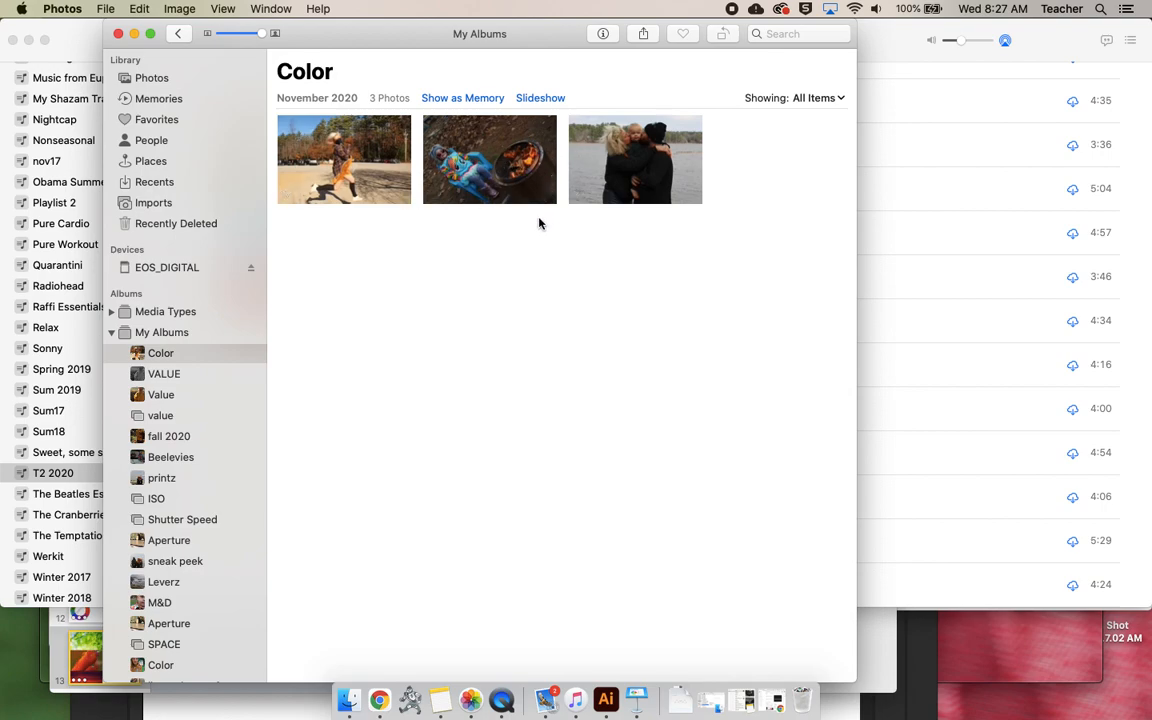
- Open the photo of the child beside the fire pit for editing, with its adjustment sections collapsed and the window widened
double_click(487, 172)
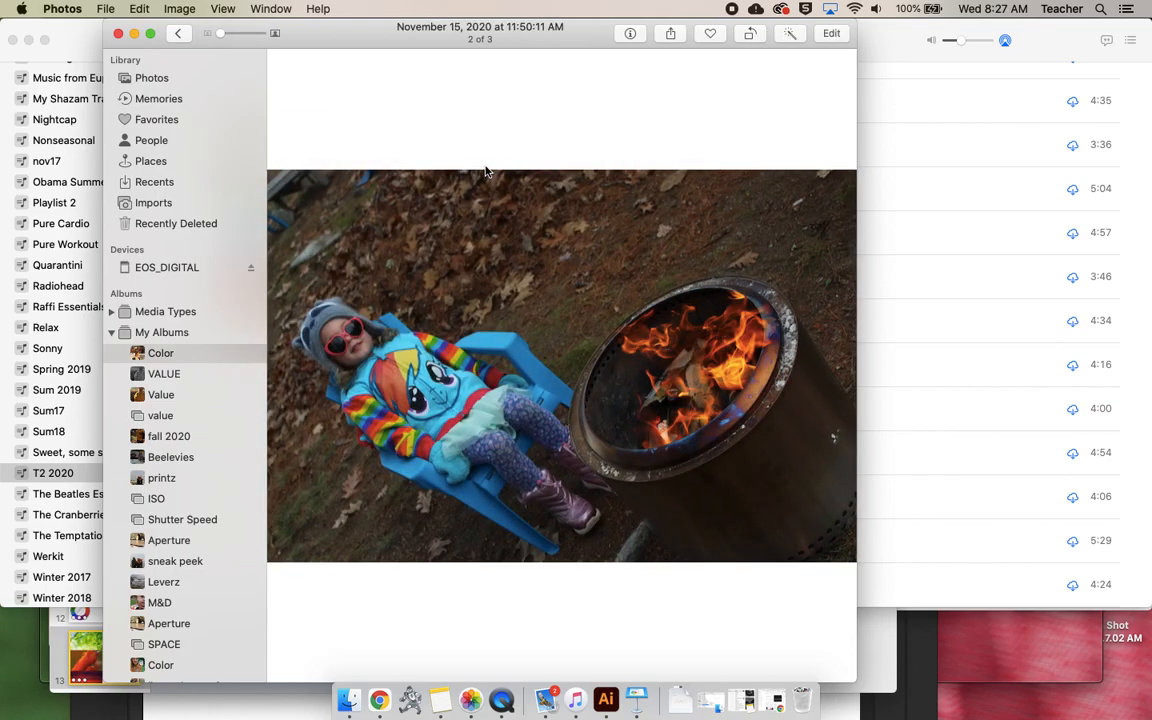
left_click(832, 34)
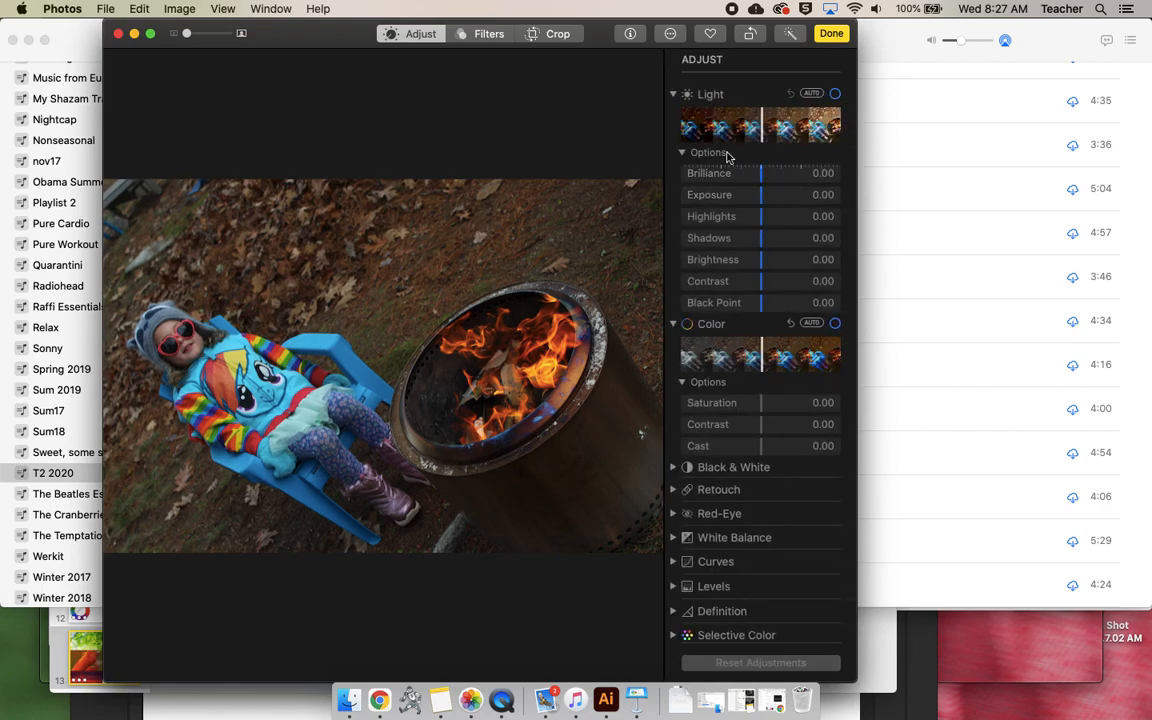
left_click(675, 93)
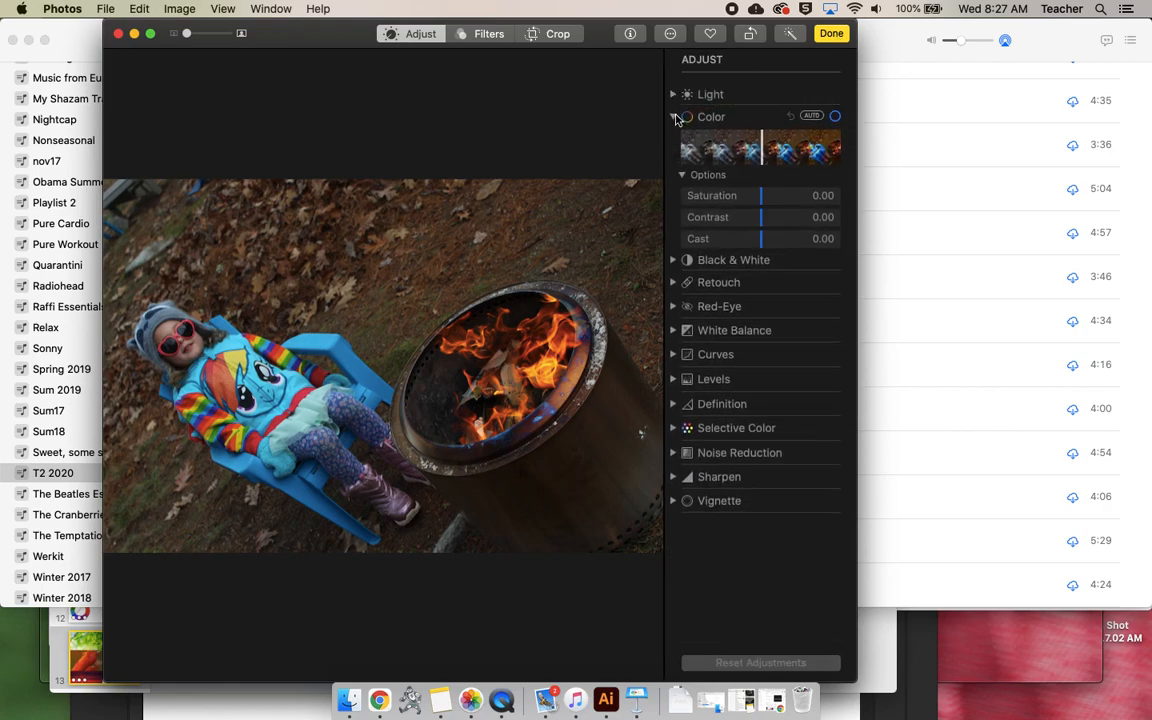
left_click(675, 116)
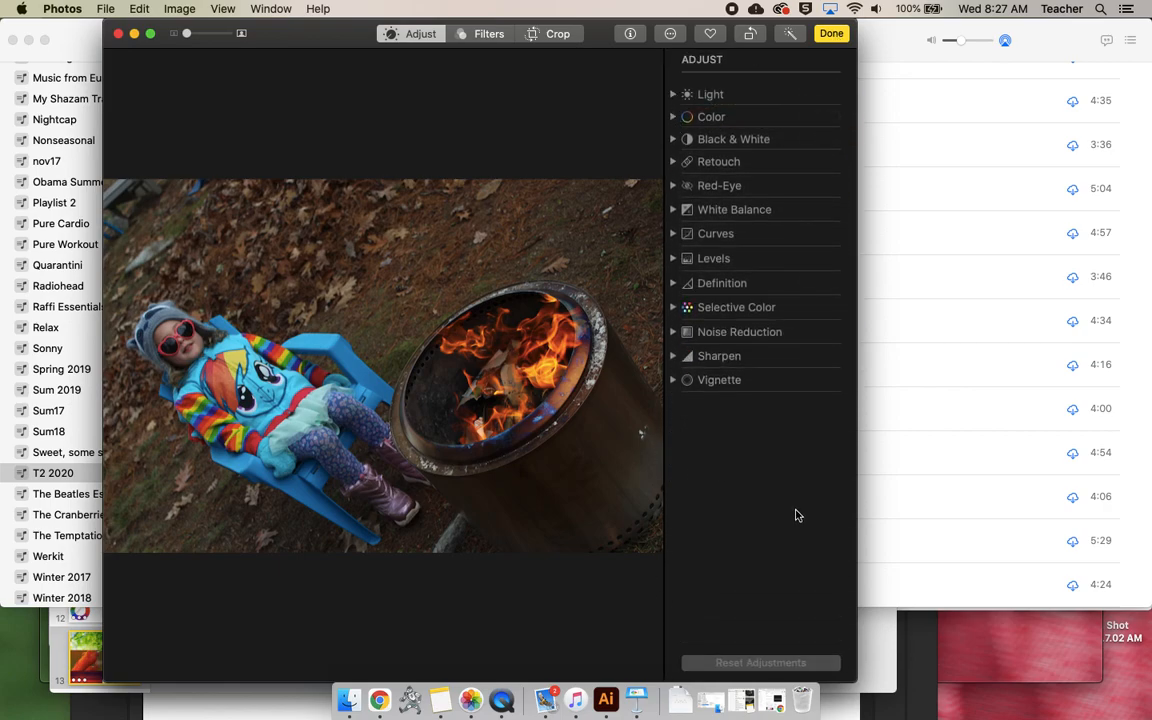
left_click_drag(857, 522, 1150, 521)
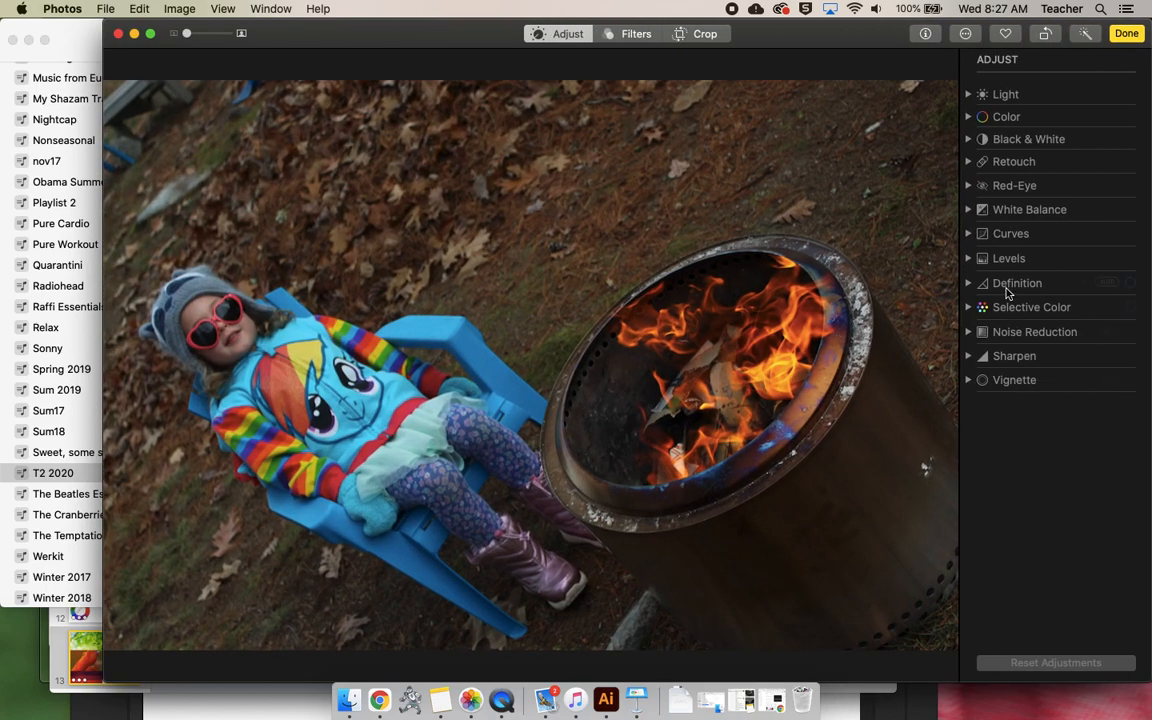
- Set the fire pit photo's Color Saturation to 1.00, with Light Brilliance at 0.53 and Exposure at -0.02
left_click(969, 117)
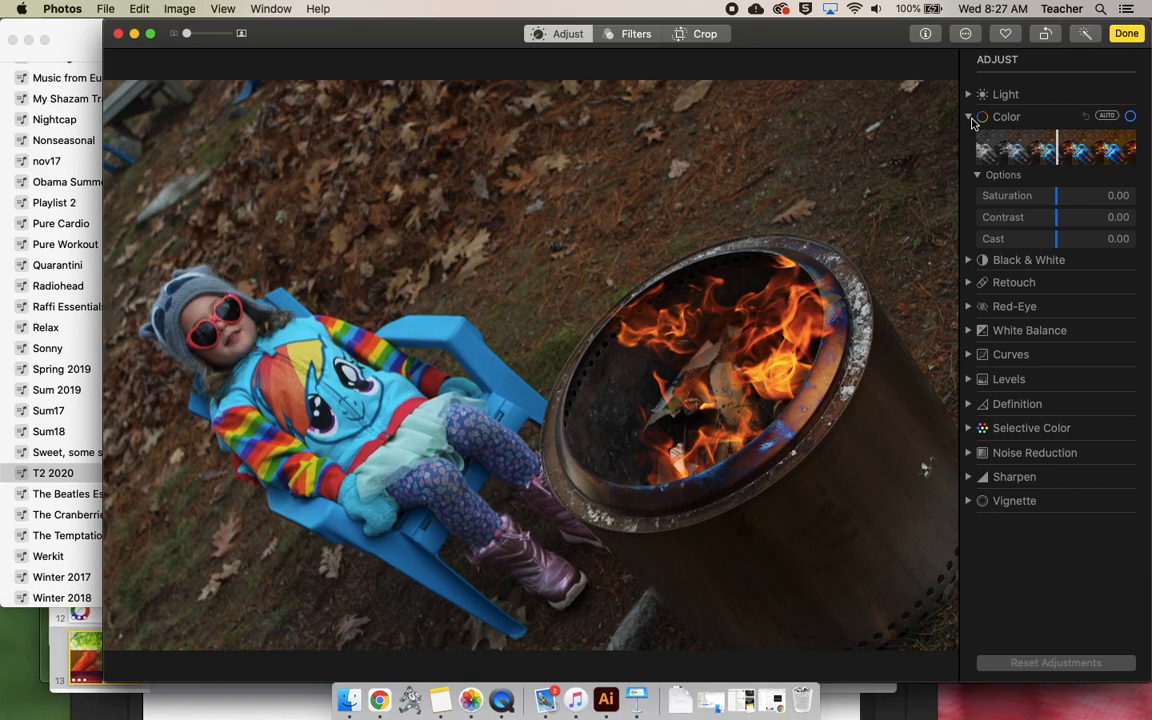
left_click_drag(1058, 197, 1134, 200)
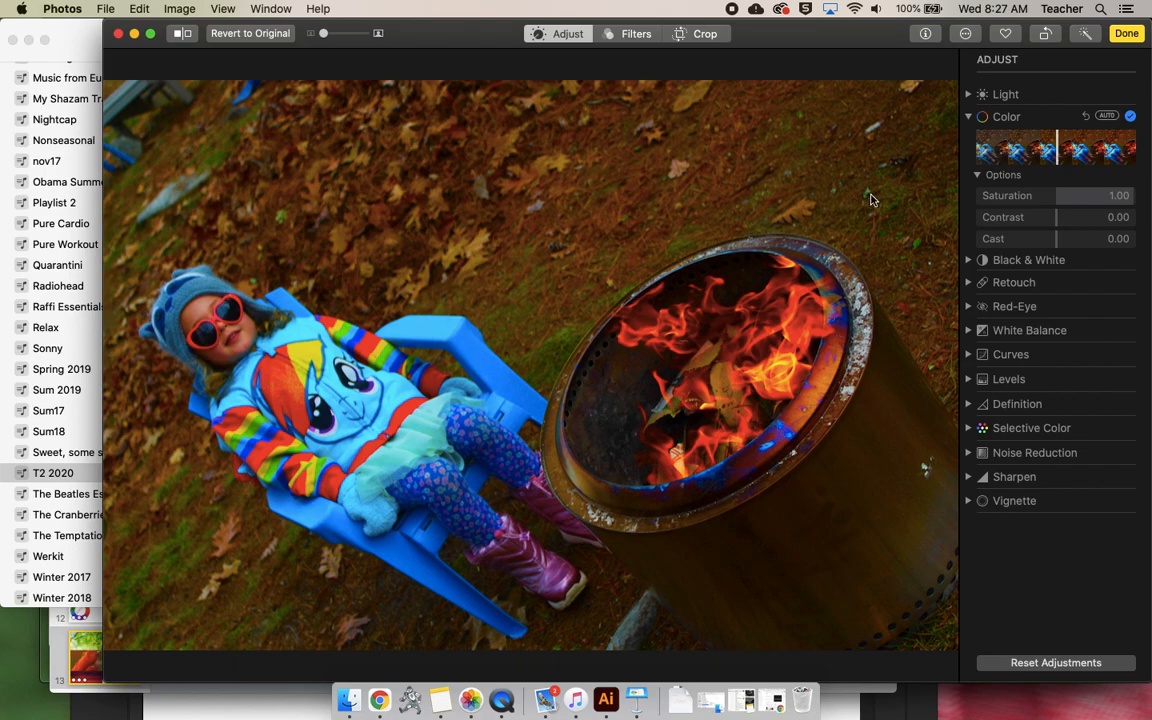
left_click_drag(1124, 195, 988, 178)
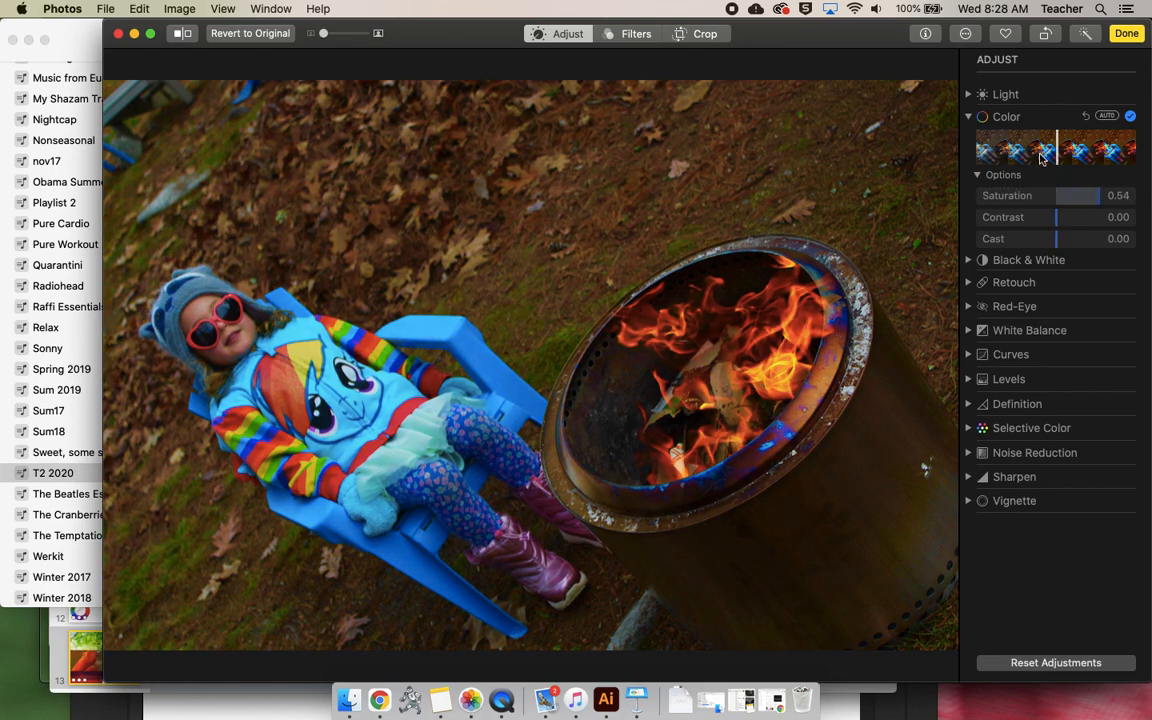
left_click(969, 94)
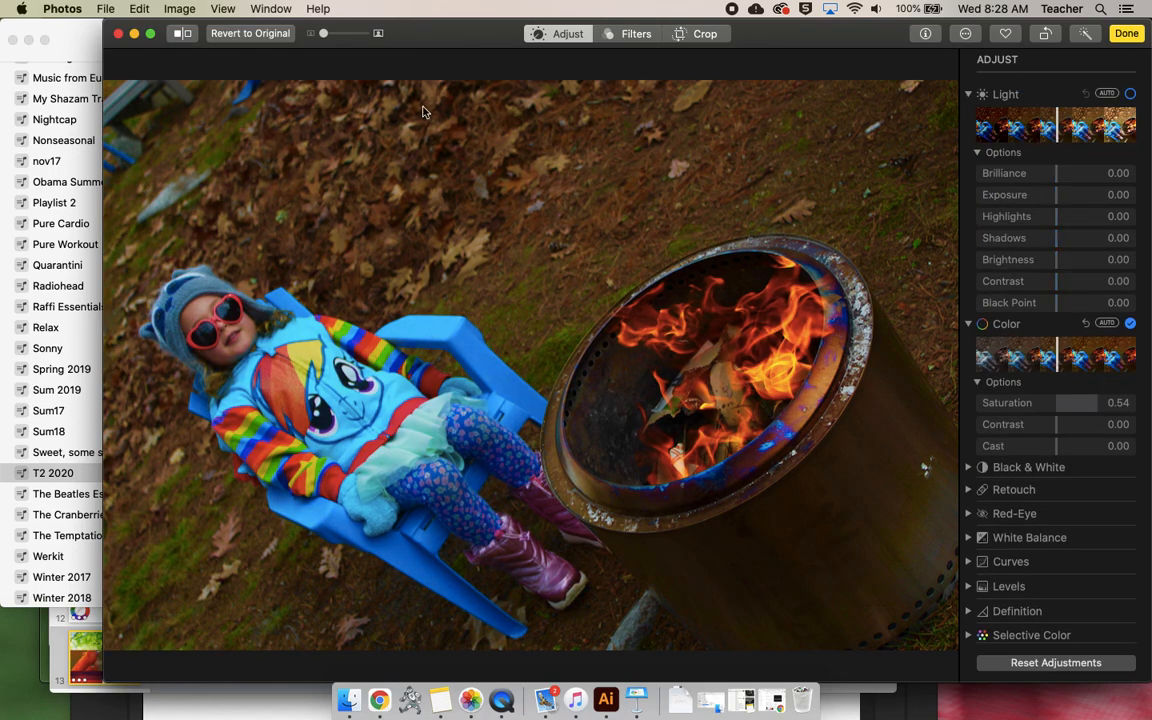
left_click_drag(1054, 175, 1115, 176)
left_click_drag(1074, 403, 1135, 402)
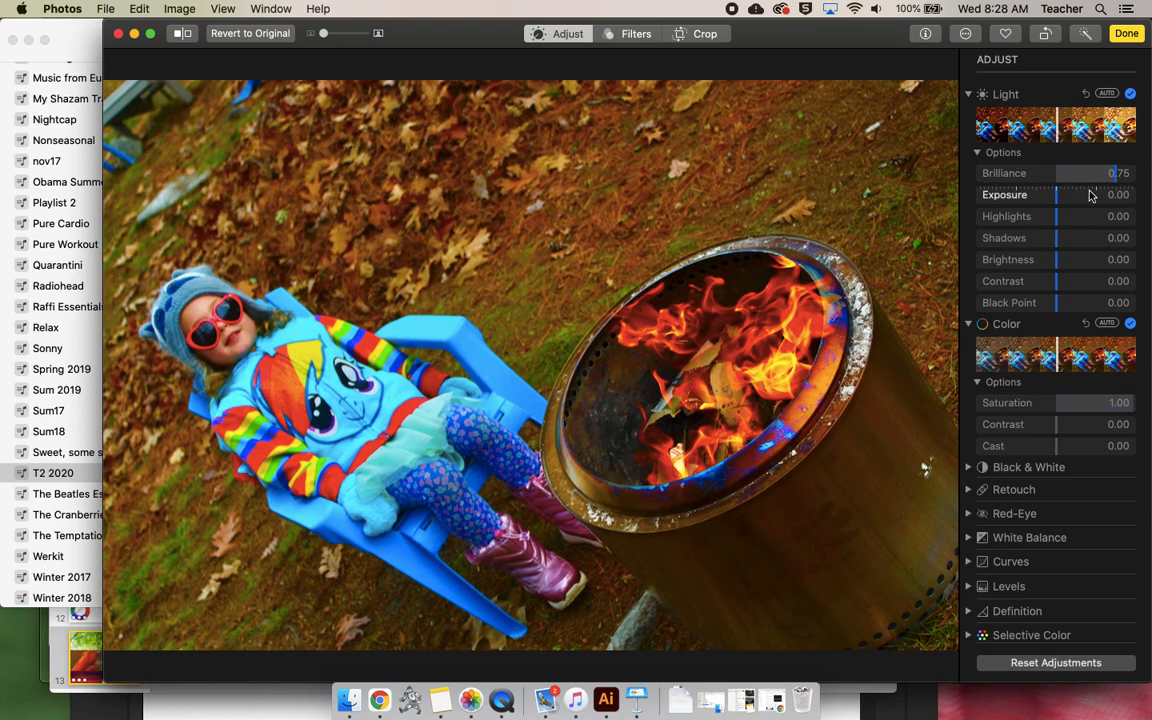
left_click_drag(1059, 203, 1097, 178)
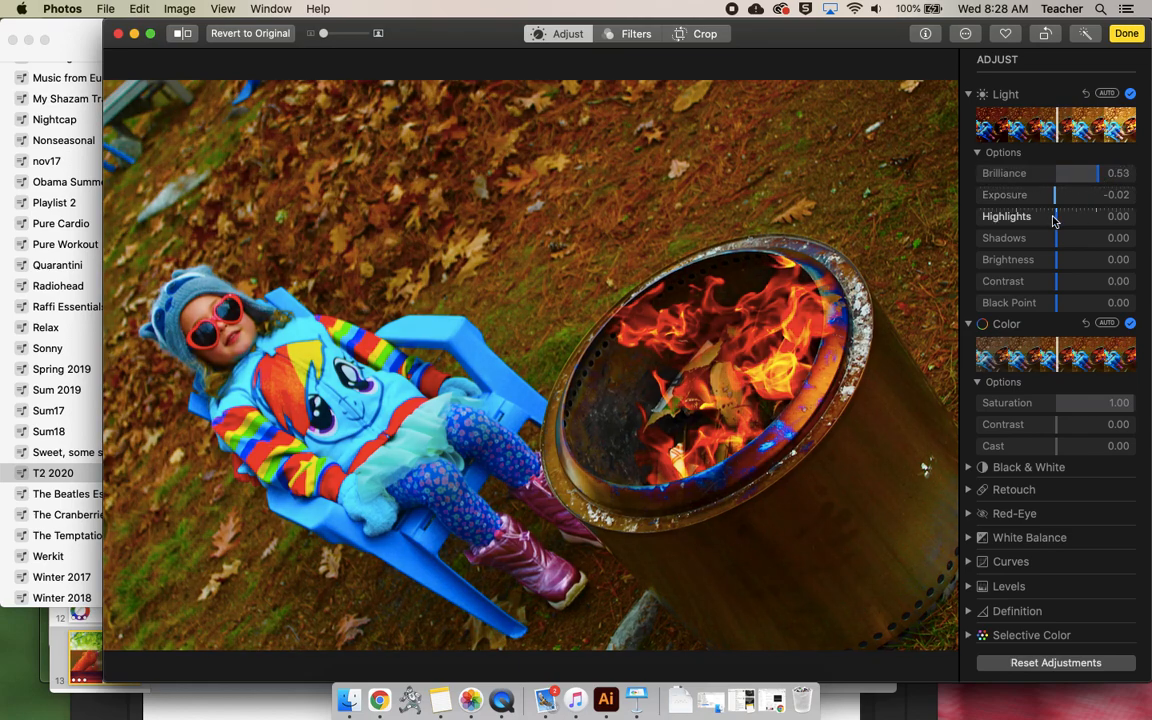
- Set the fire pit photo's Highlights to 1.00, Shadows to 0.72, Brightness to -0.30 and Contrast to 0.12
left_click_drag(1055, 220, 1130, 220)
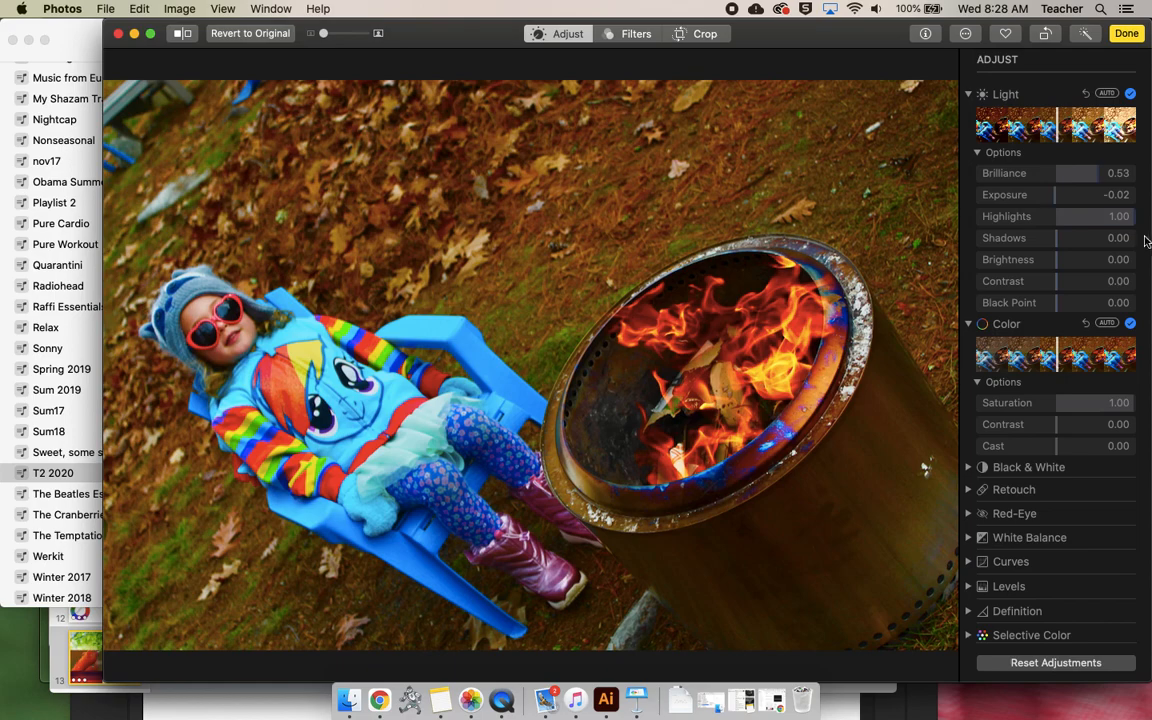
left_click_drag(1056, 246, 1146, 247)
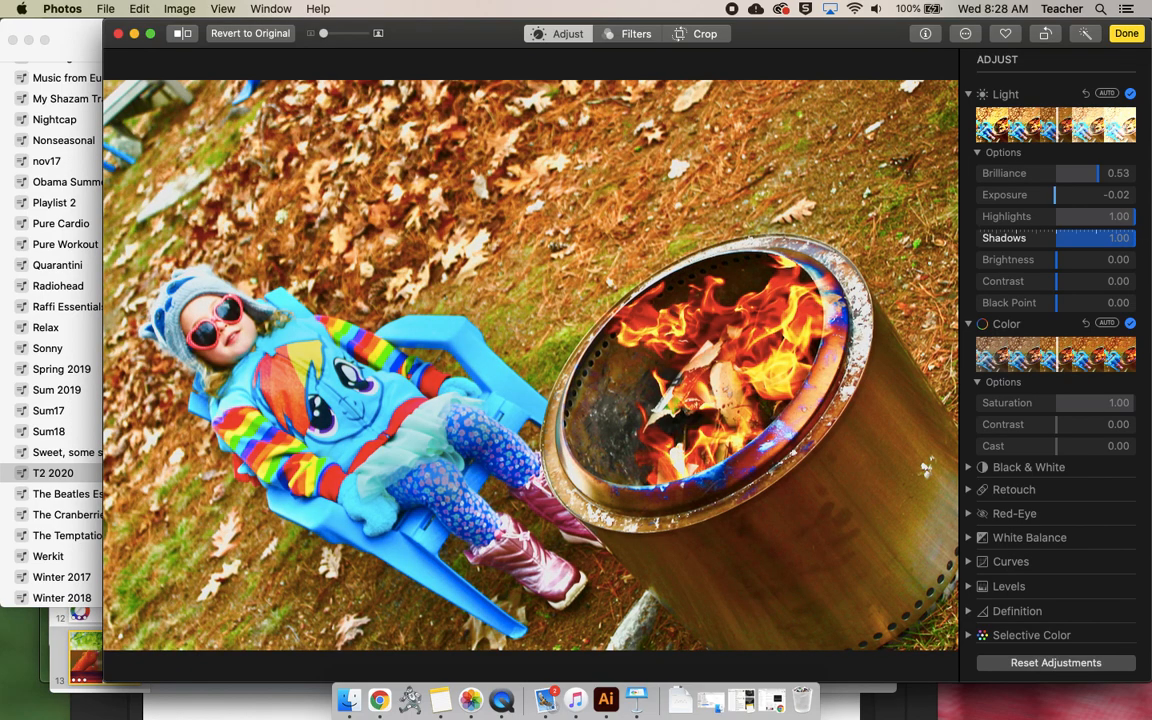
left_click_drag(1135, 240, 1065, 298)
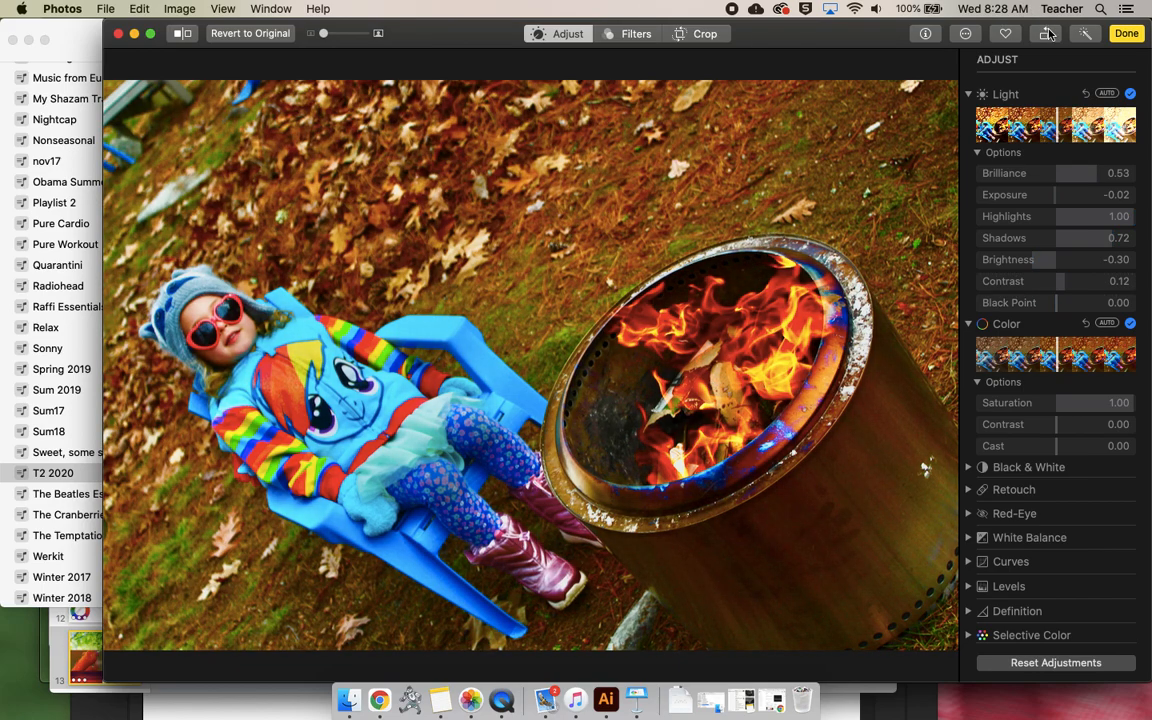
- Switch to the family portrait by the lake and mute its colors by setting Saturation to -0.64
key("Right")
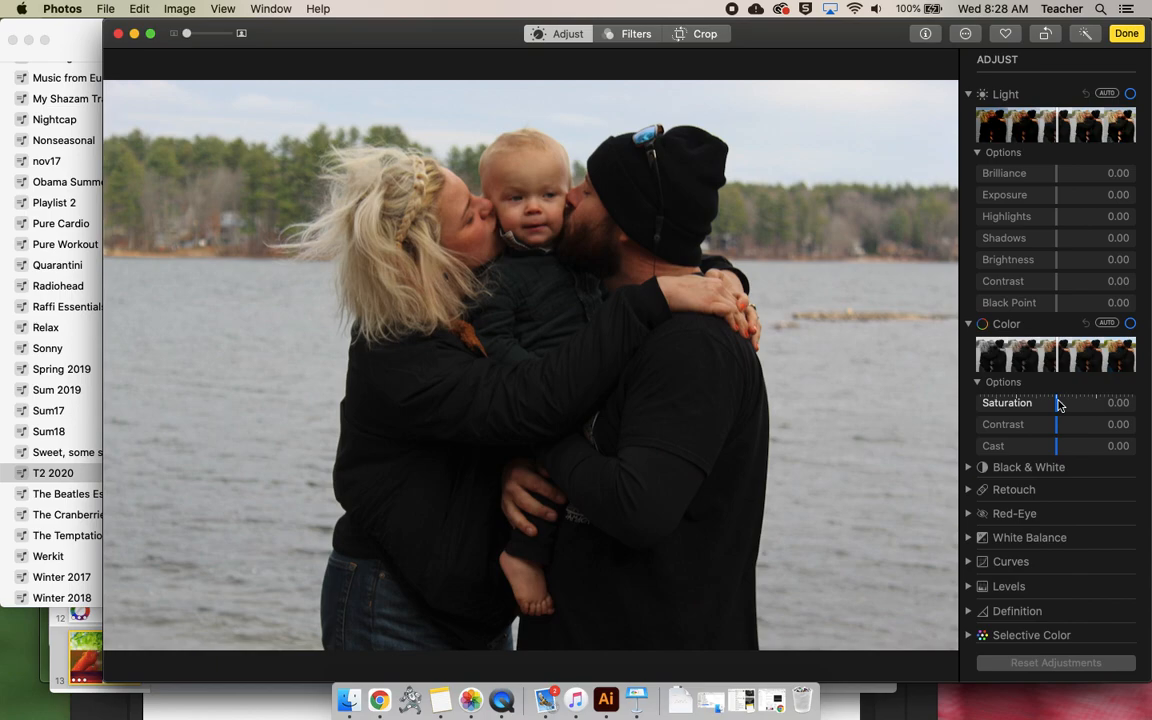
left_click_drag(1060, 403, 864, 442)
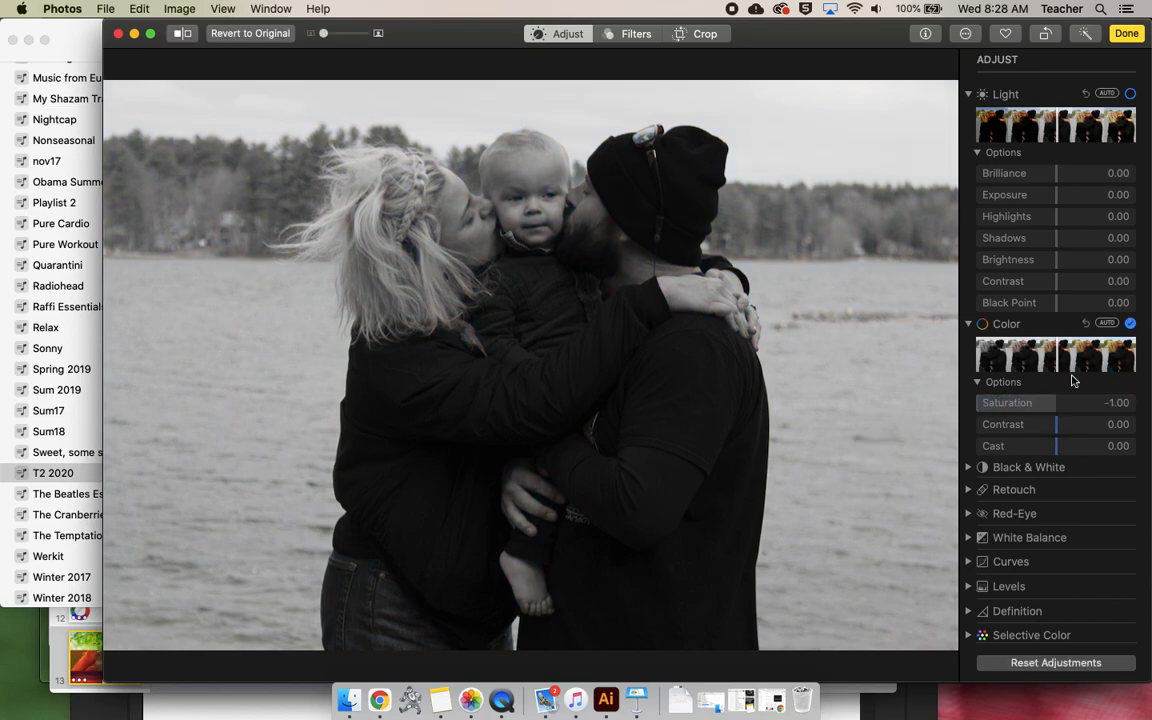
left_click_drag(978, 408, 1011, 404)
- Set the lake portrait's Brilliance to 0.21, Highlights to 1.00, Shadows to 0.29 and Brightness to -0.44, and finish editing
mouse_move(1056, 173)
left_mouse_down()
mouse_move(1134, 175)
mouse_move(1020, 173)
mouse_move(1073, 178)
left_mouse_up()
left_click_drag(1058, 224, 1146, 231)
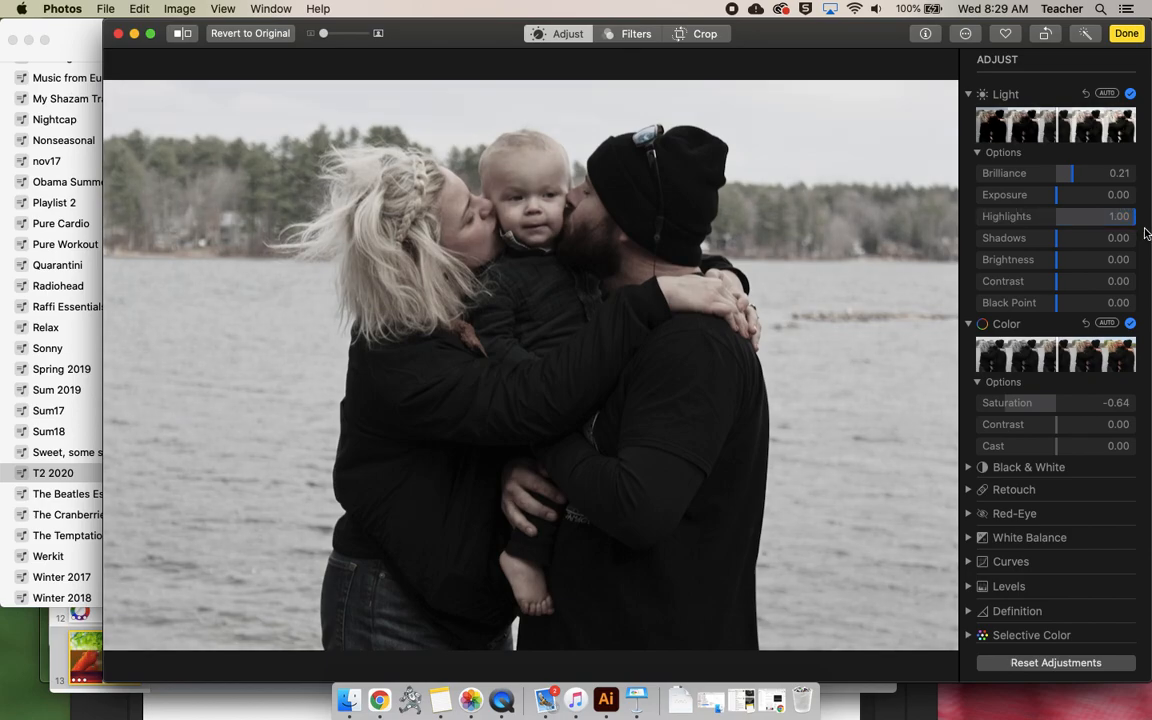
left_click_drag(1057, 246, 1021, 282)
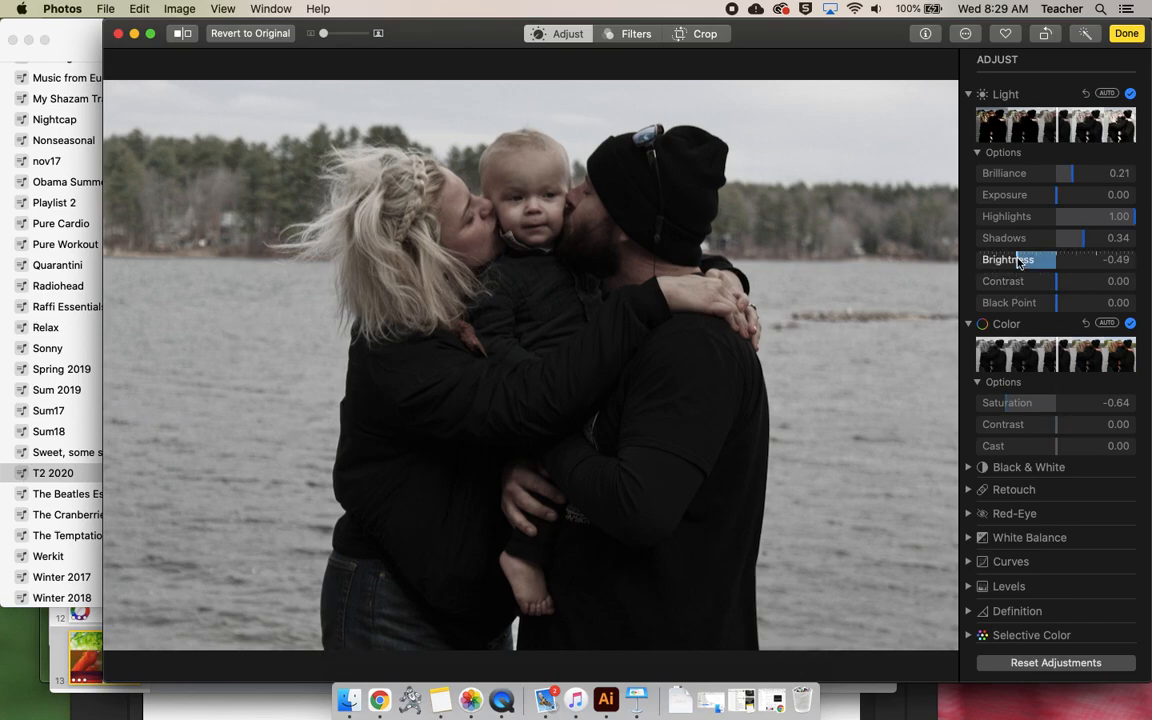
left_click_drag(1020, 261, 1021, 290)
mouse_move(1082, 238)
left_mouse_down()
mouse_move(1011, 241)
mouse_move(1067, 239)
mouse_move(1078, 250)
left_mouse_up()
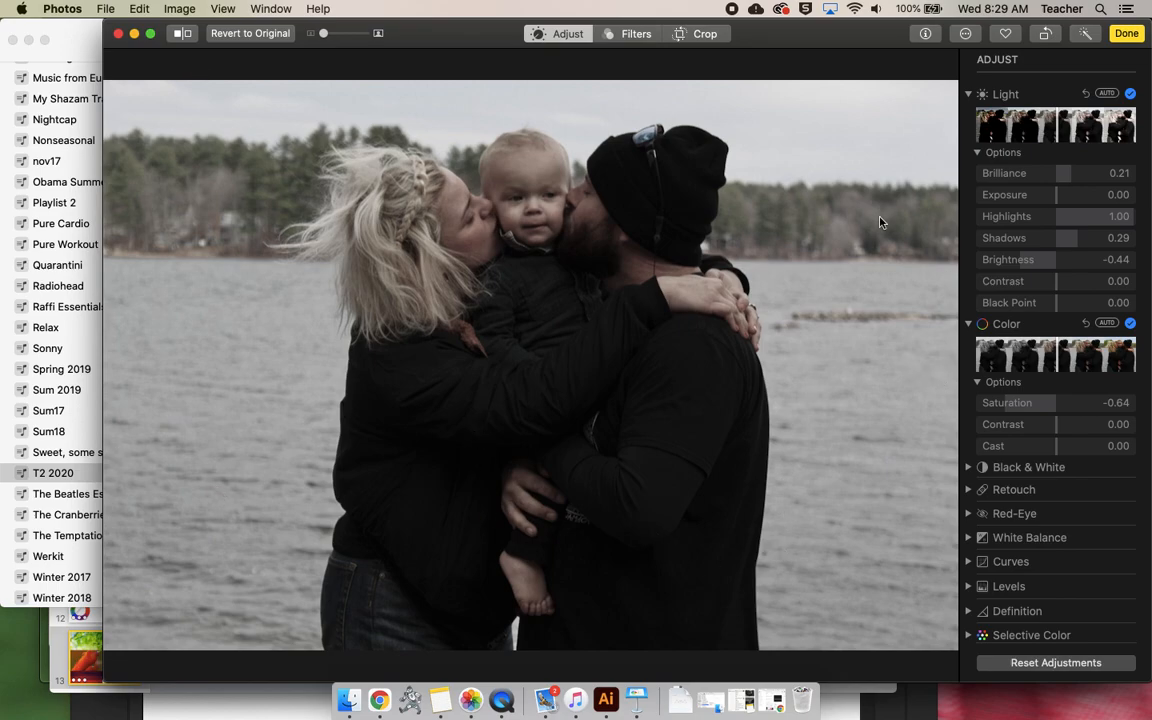
left_click(1126, 34)
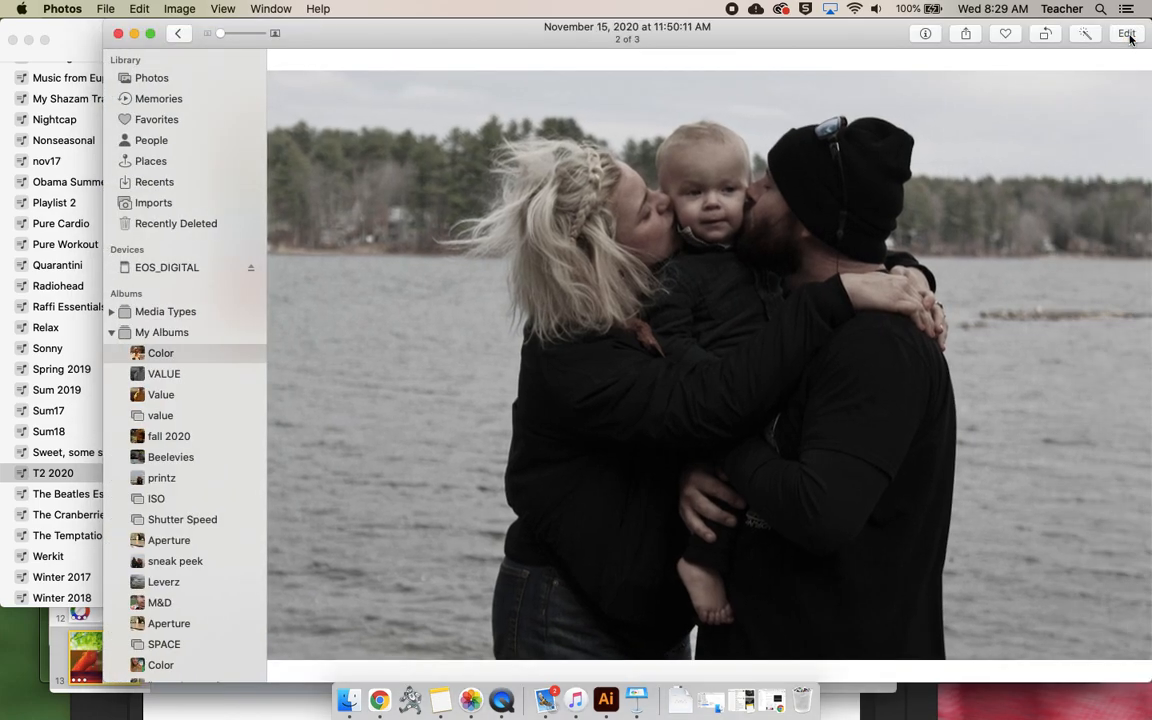
- Compare the two edited photos and open the album's first photo, the leaping figure in the parking lot, for editing
key("Left")
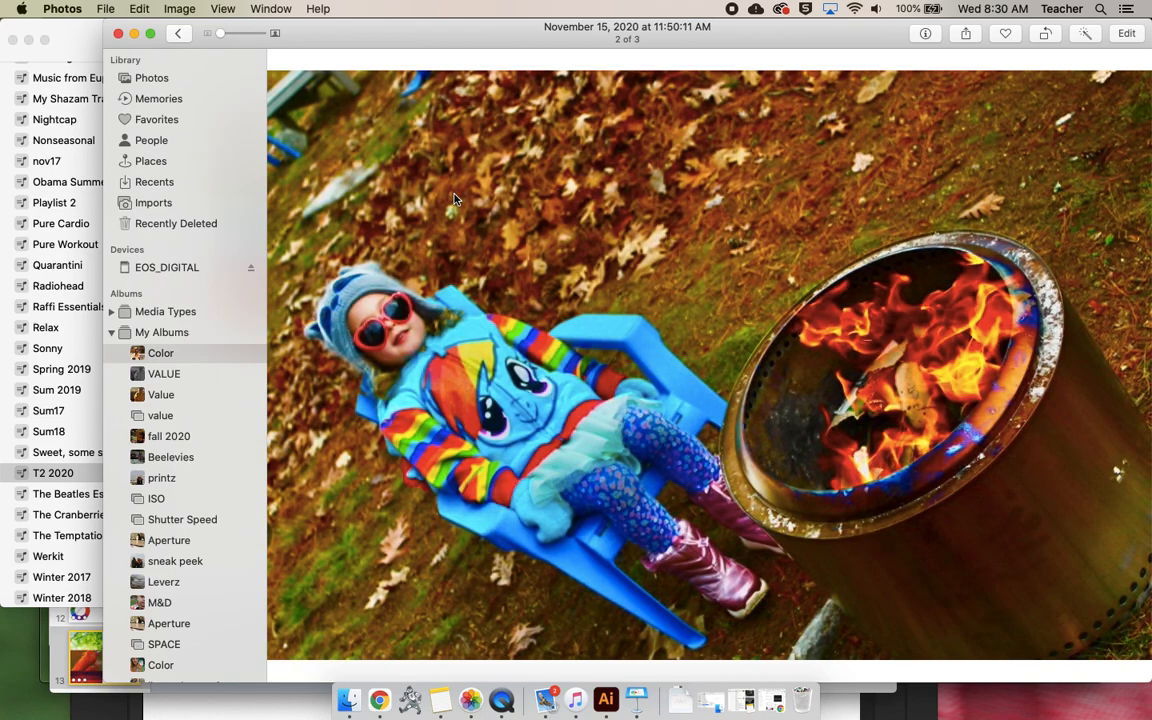
key("Right")
key("Left")
key("Left")
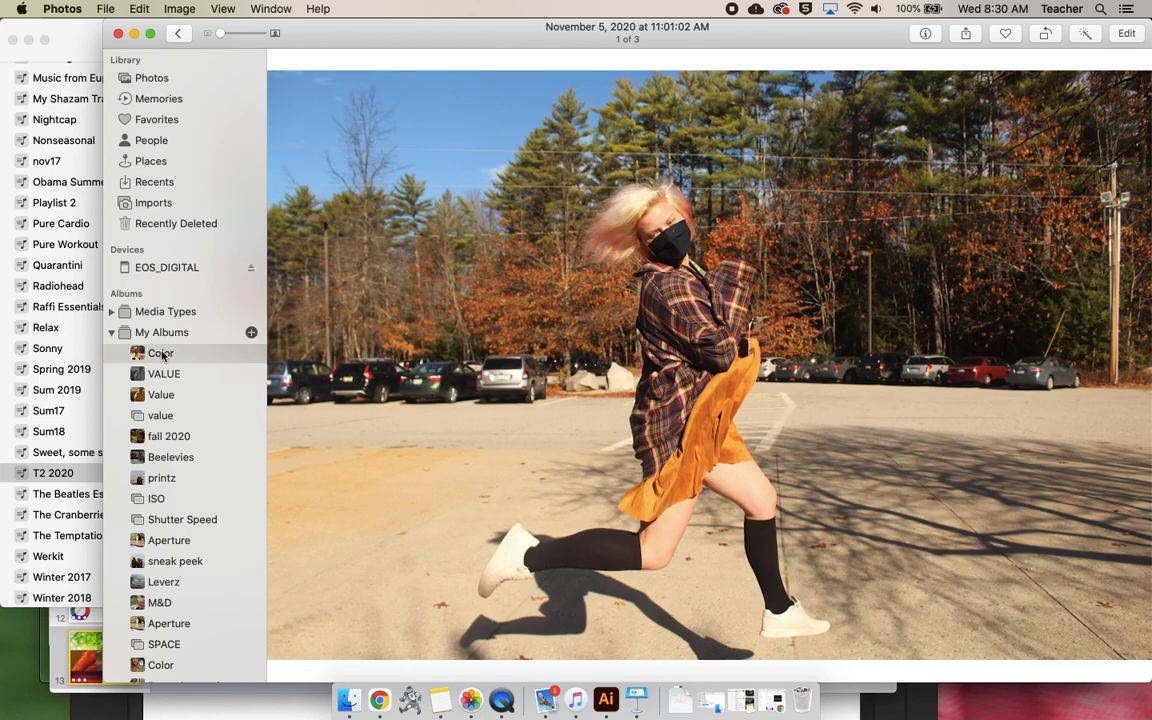
left_click(1126, 33)
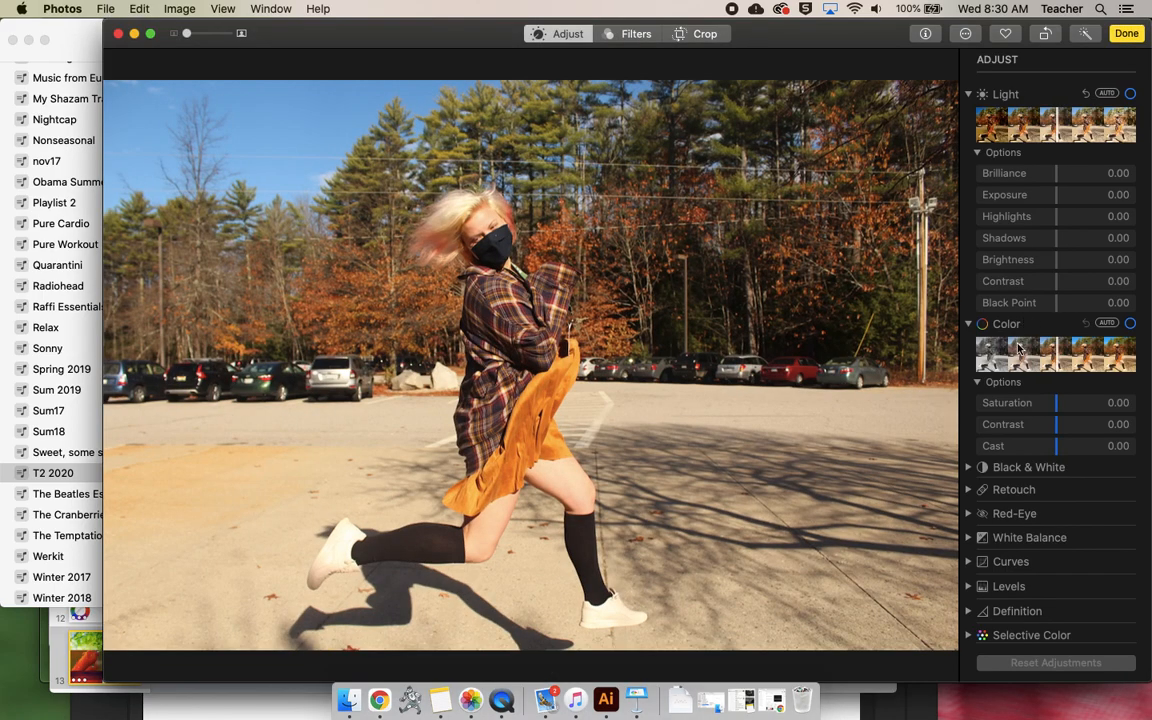
- Collapse the Color adjustments and expand the Selective Color controls for the parking lot photo
left_click(968, 324)
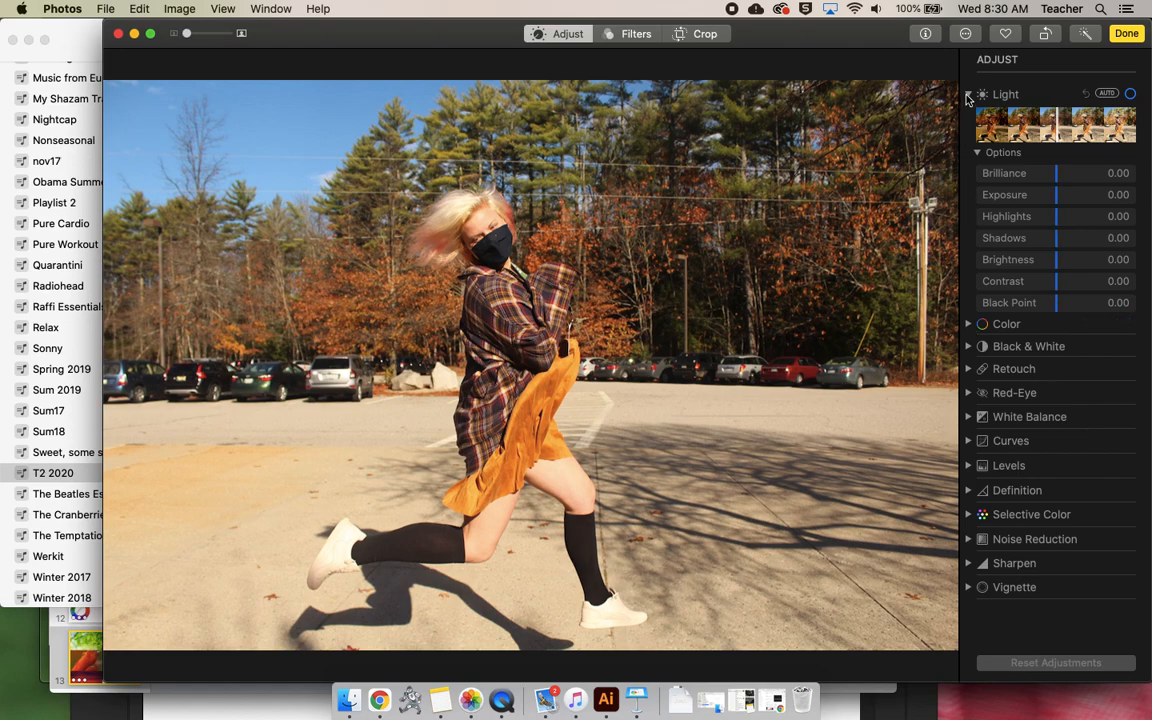
left_click(968, 515)
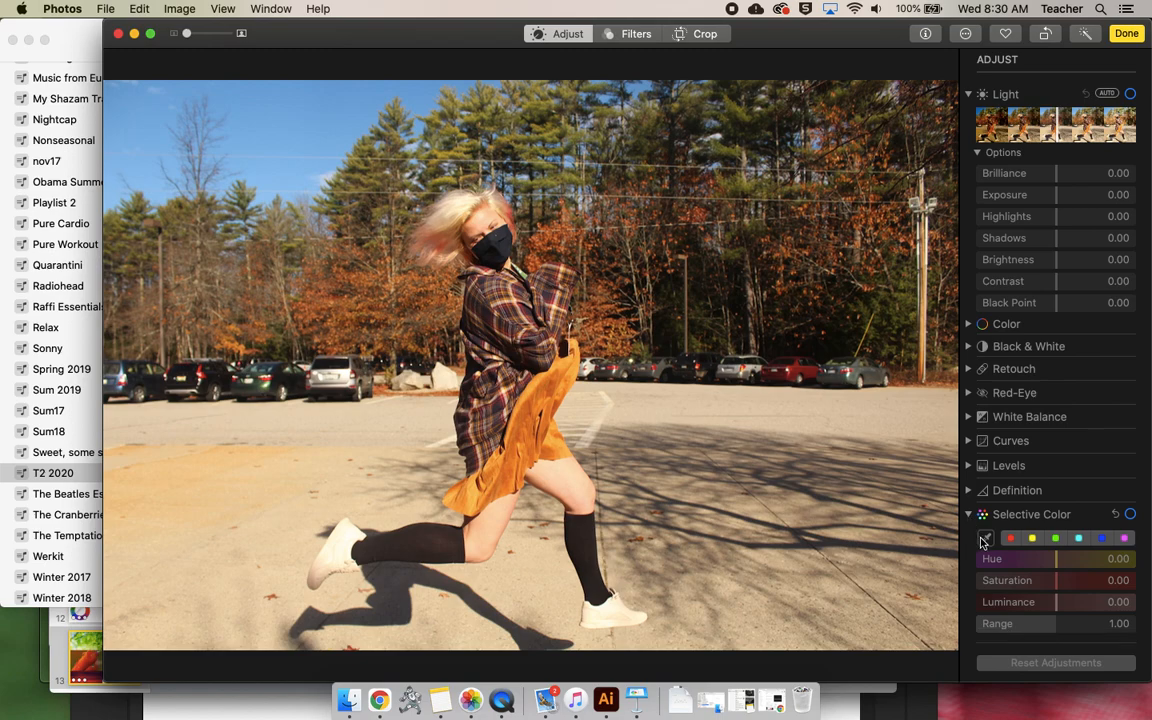
scroll(987, 540, "down", 2)
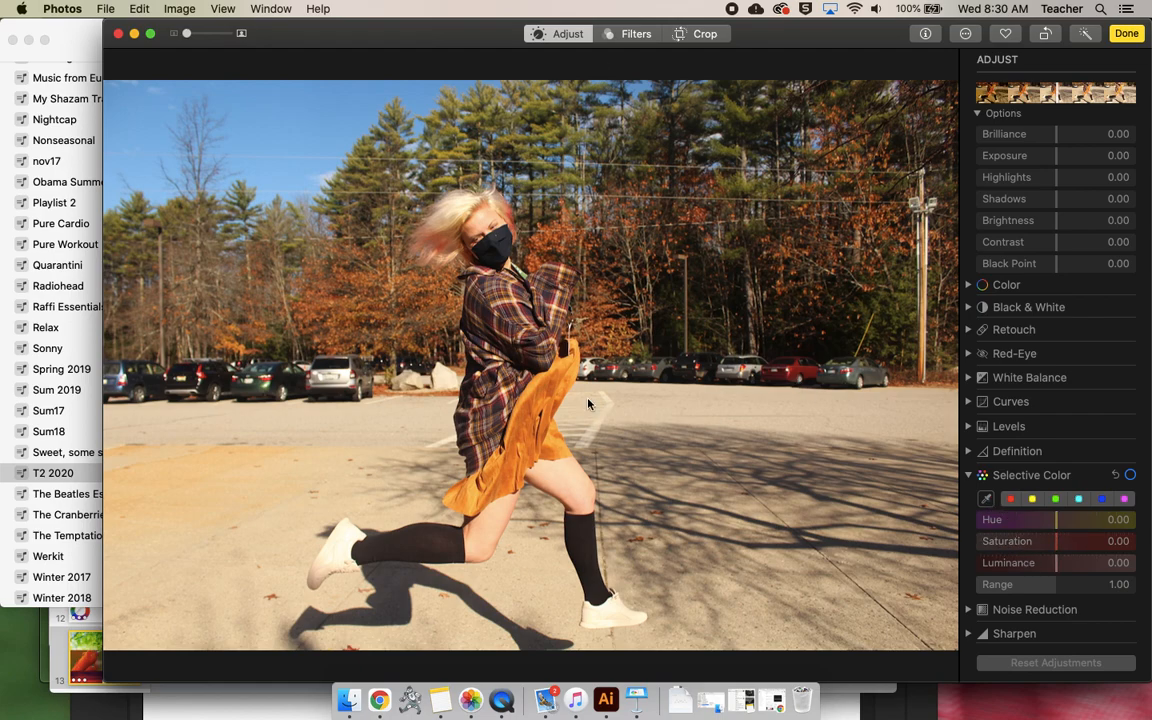
- Sample the orange skirt for Selective Color, try its maximum Hue and a Saturation of 100.00, and reset the adjustment
left_click(987, 498)
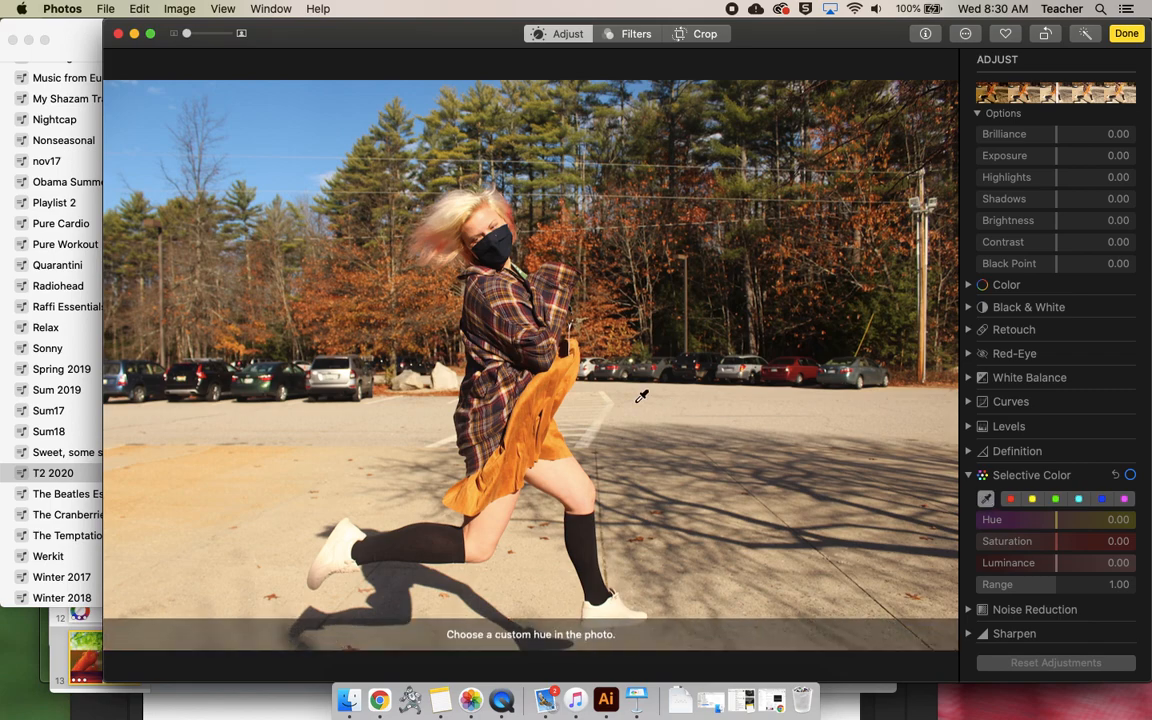
left_click(539, 400)
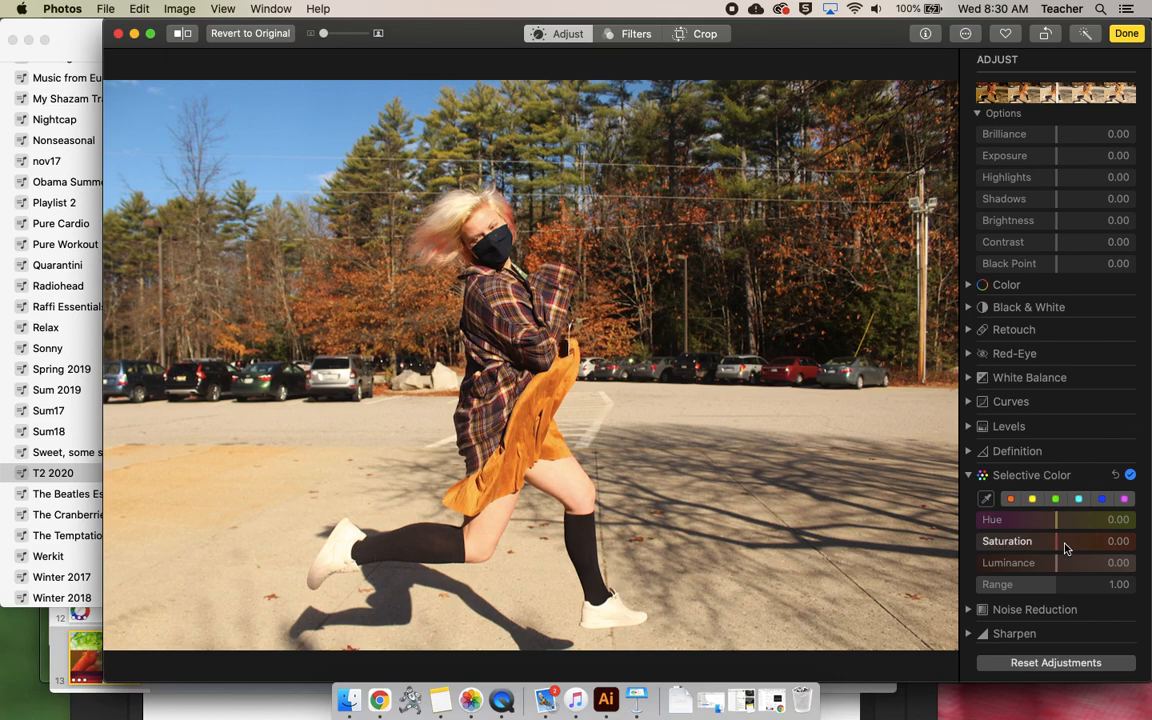
left_click_drag(1057, 520, 1133, 520)
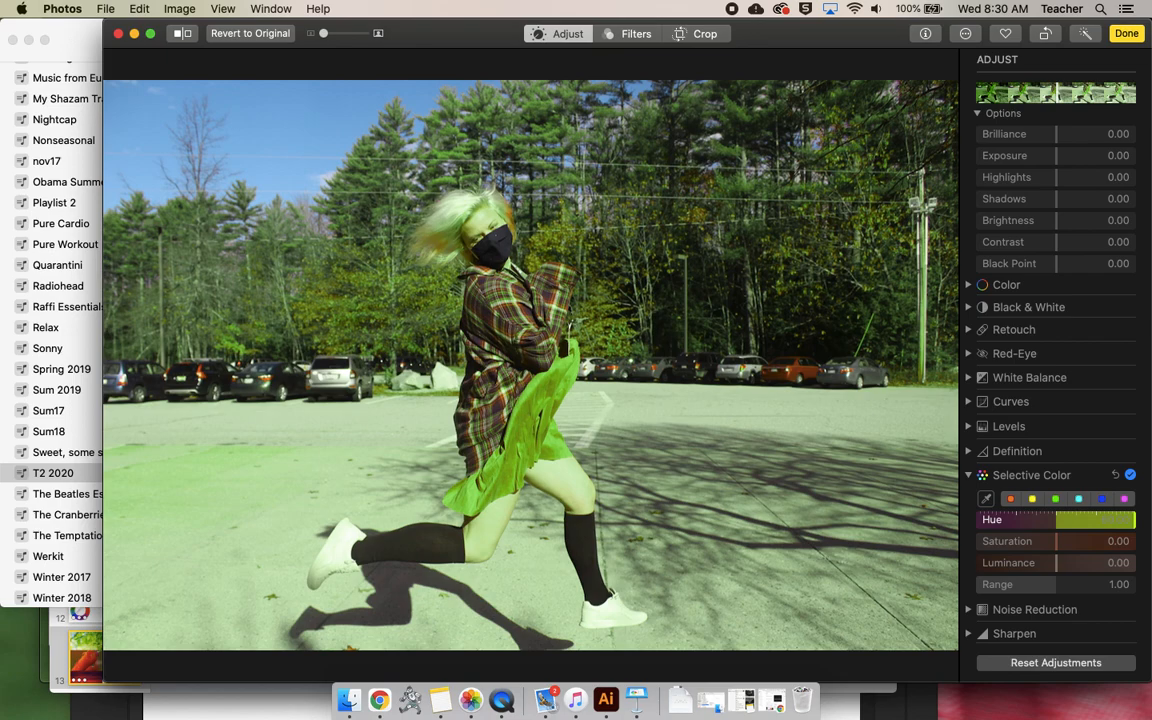
left_click_drag(1095, 519, 1147, 551)
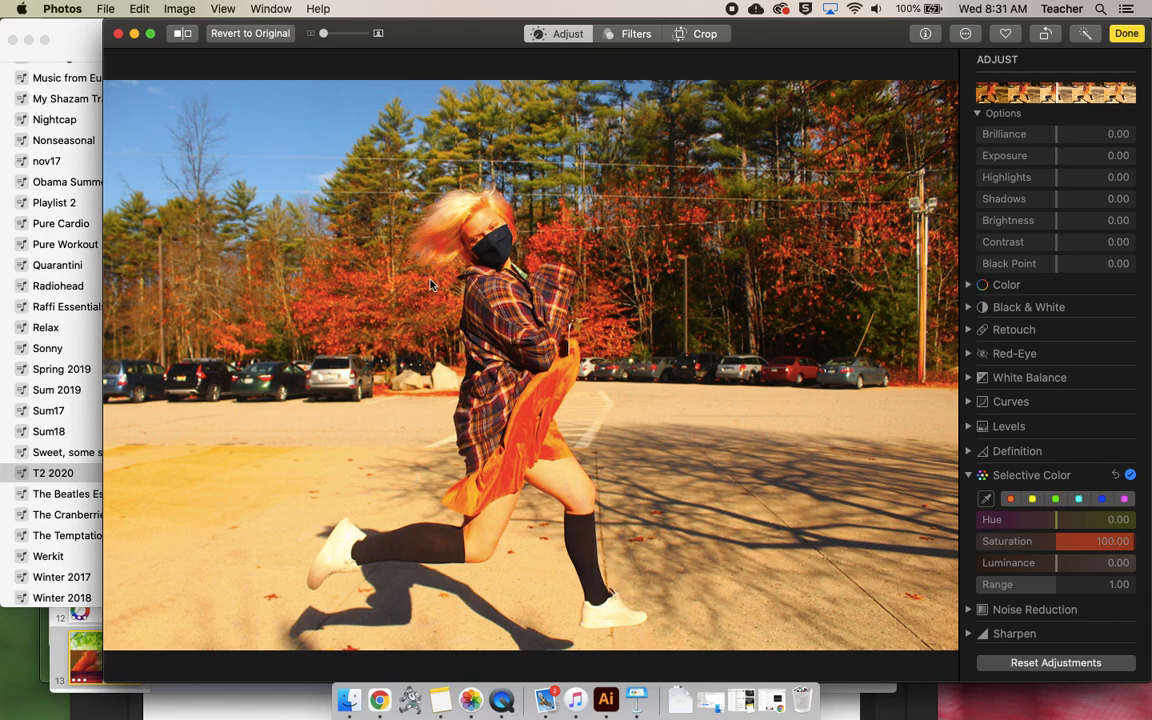
left_click(1116, 477)
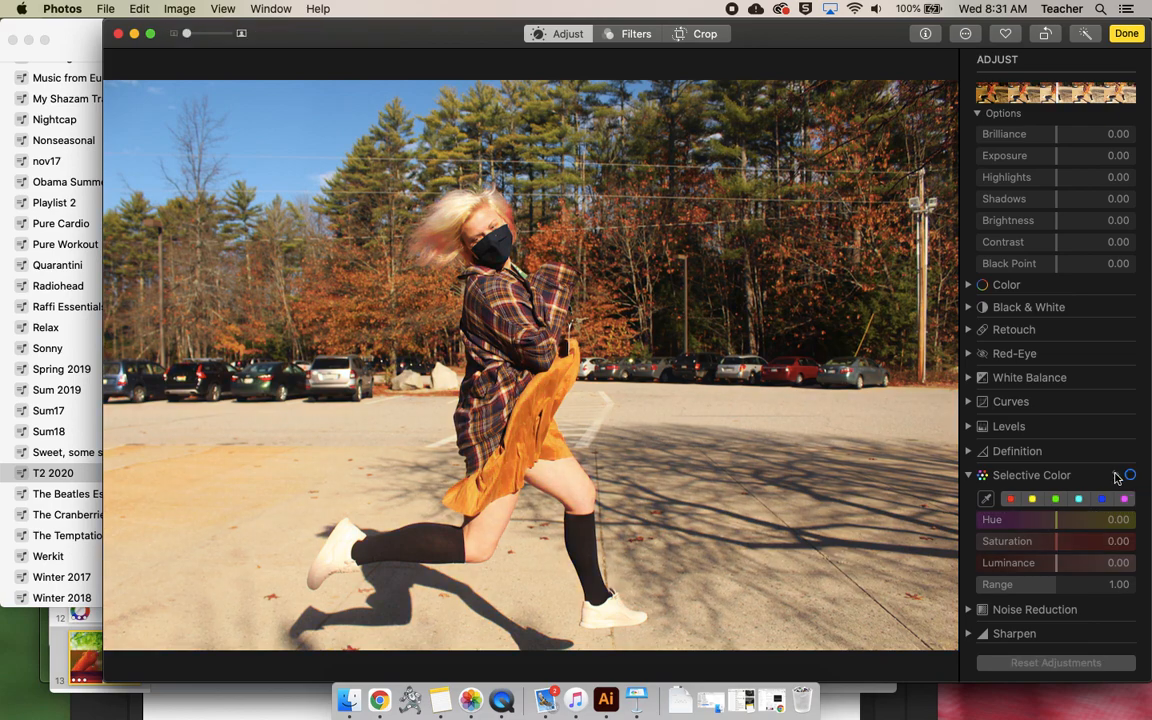
- Sample the red parked car as the custom Selective Color hue and raise its Hue to the maximum
left_click(986, 499)
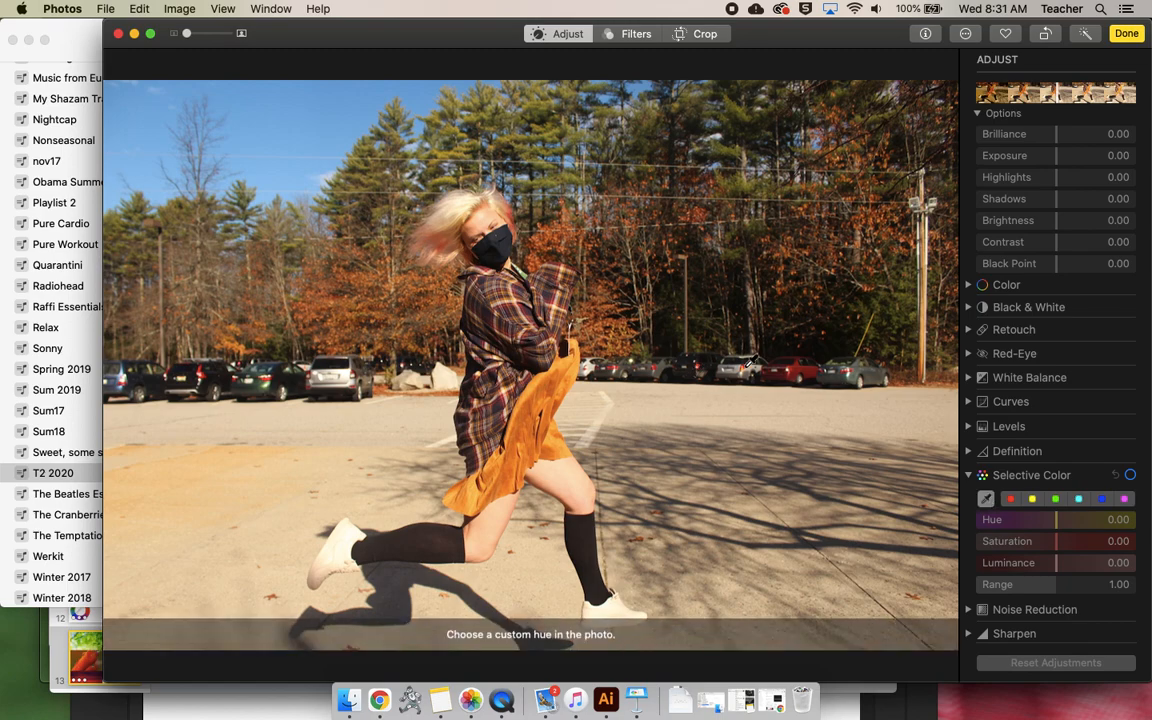
left_click(798, 369)
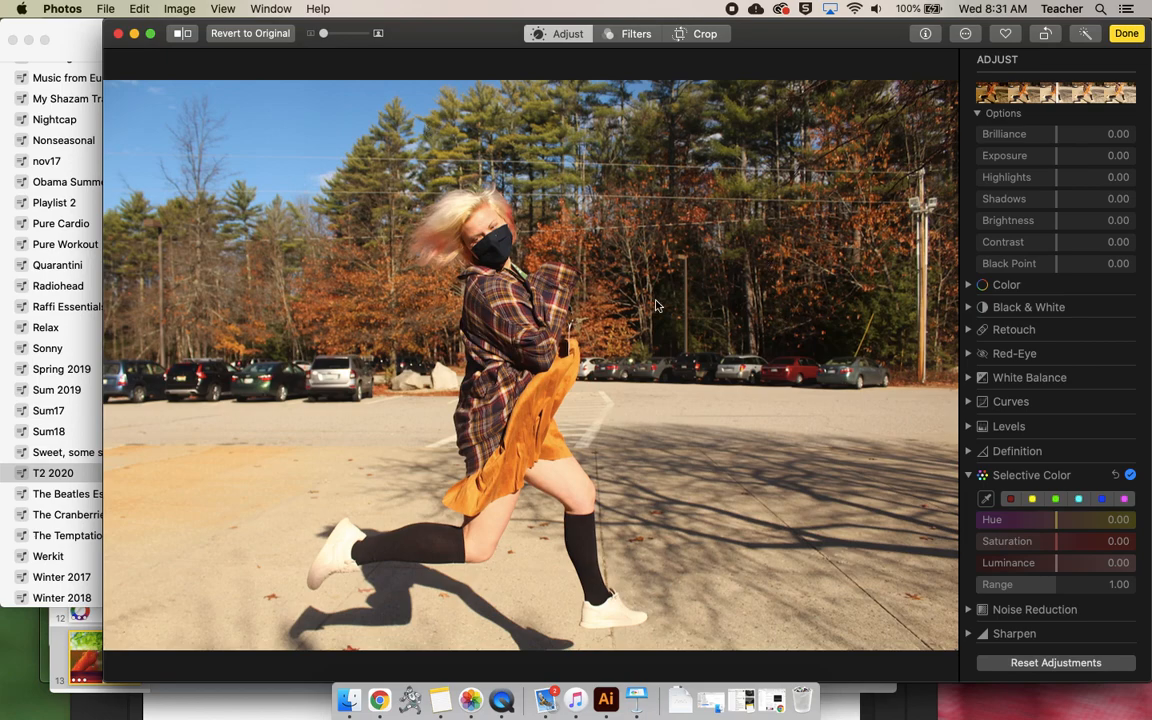
left_click_drag(1057, 522, 1135, 520)
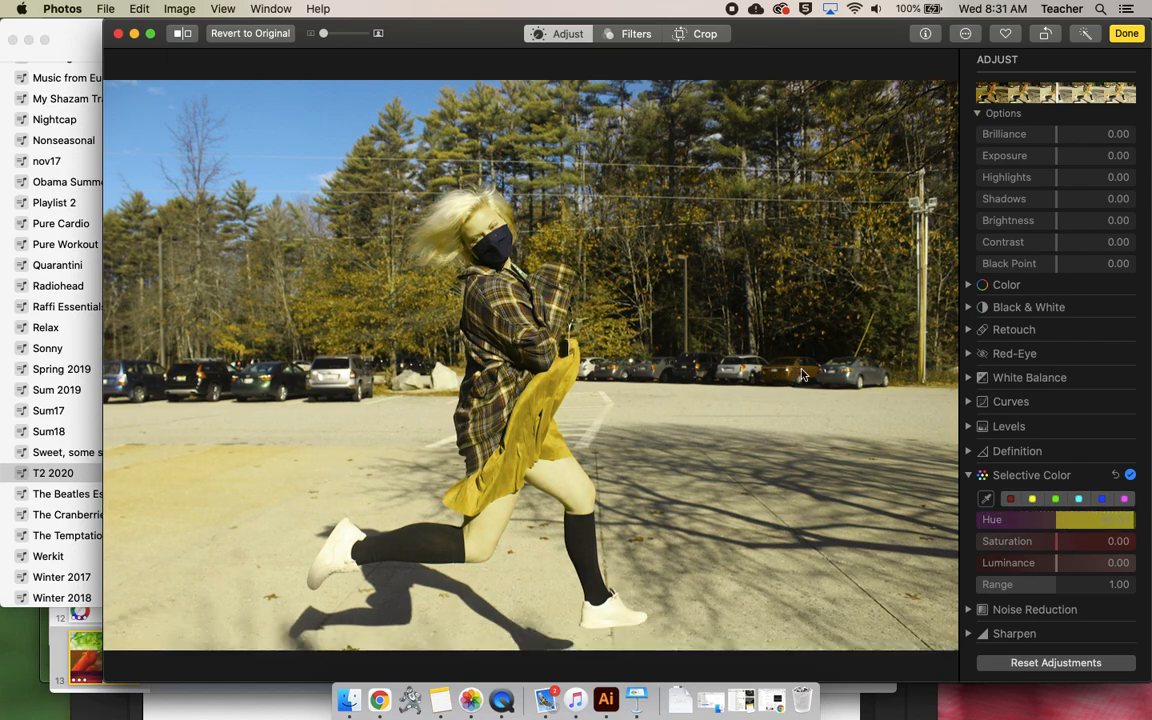
left_click_drag(1060, 524, 1151, 526)
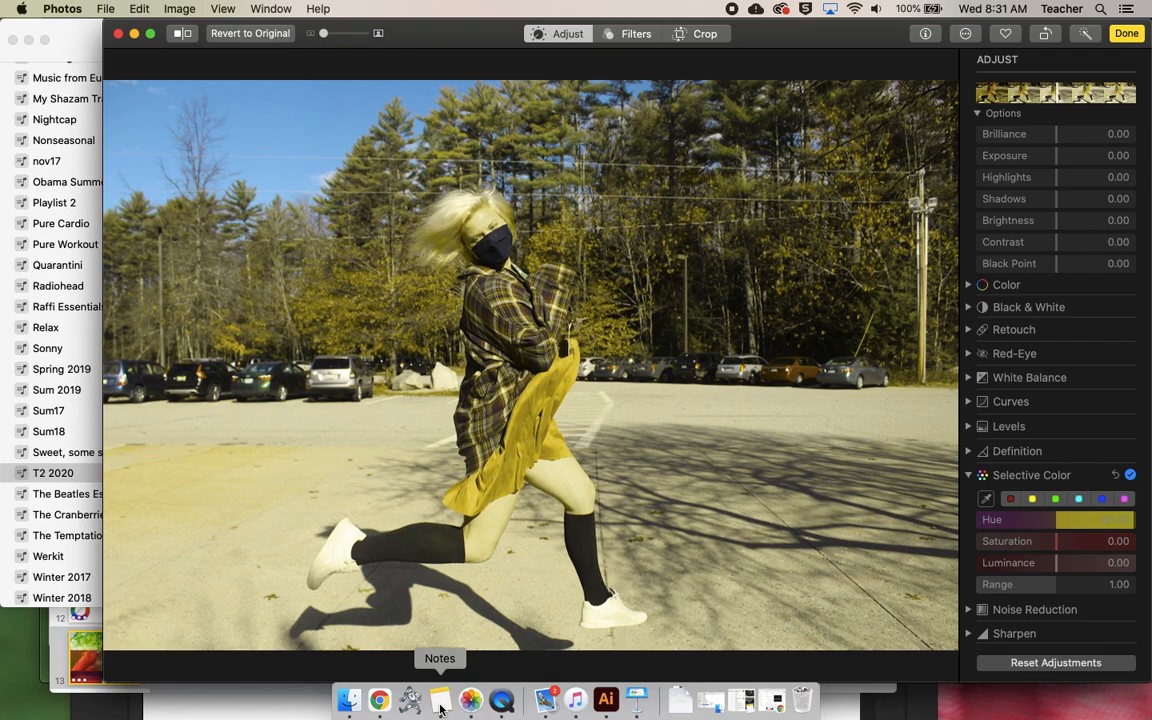
- Switch to Chrome and bring up its Color - Google Drive window
left_click(378, 704)
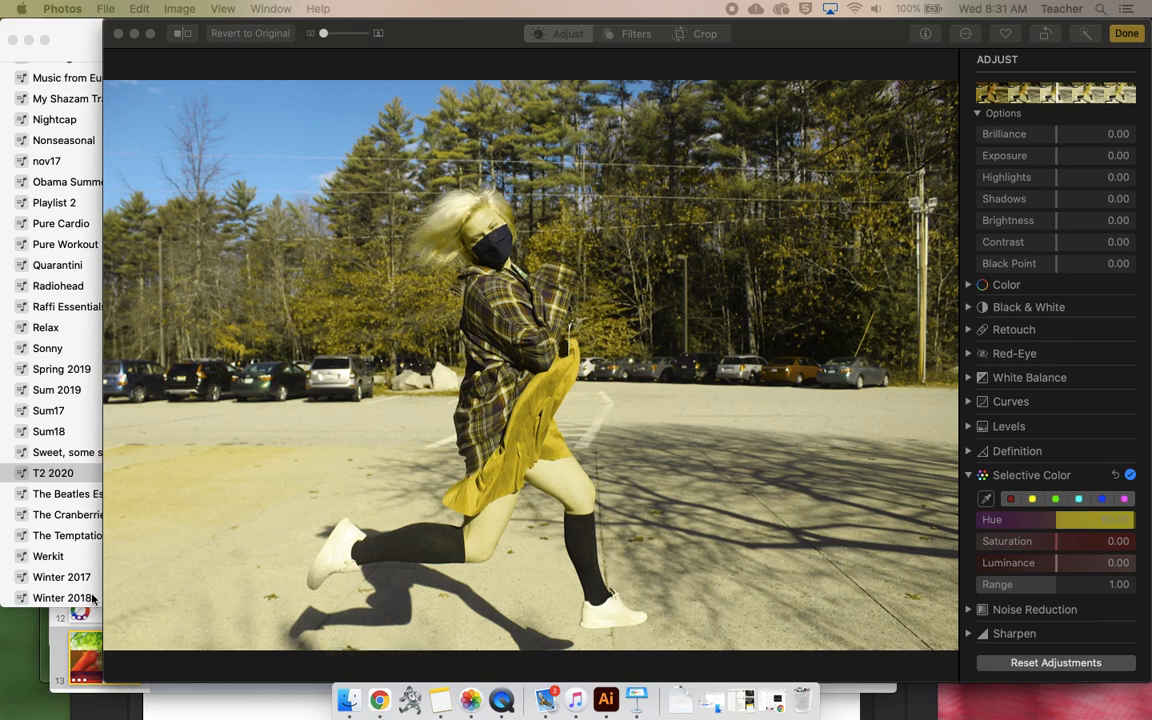
left_click(194, 717)
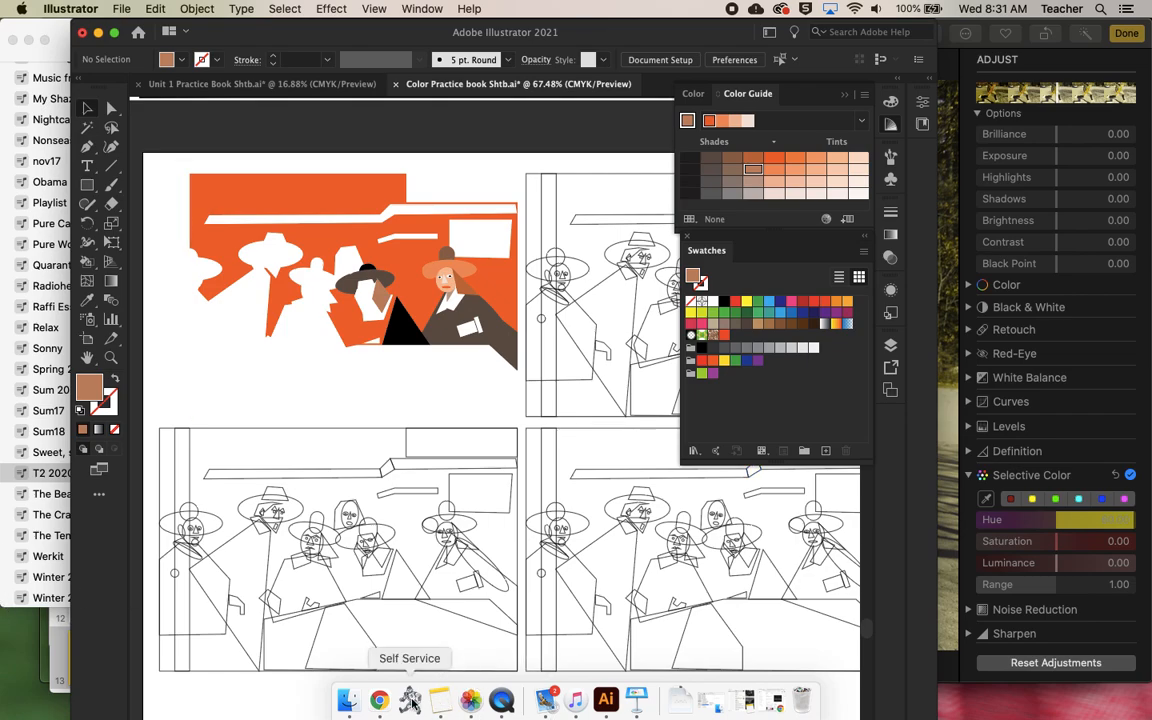
left_click(379, 702)
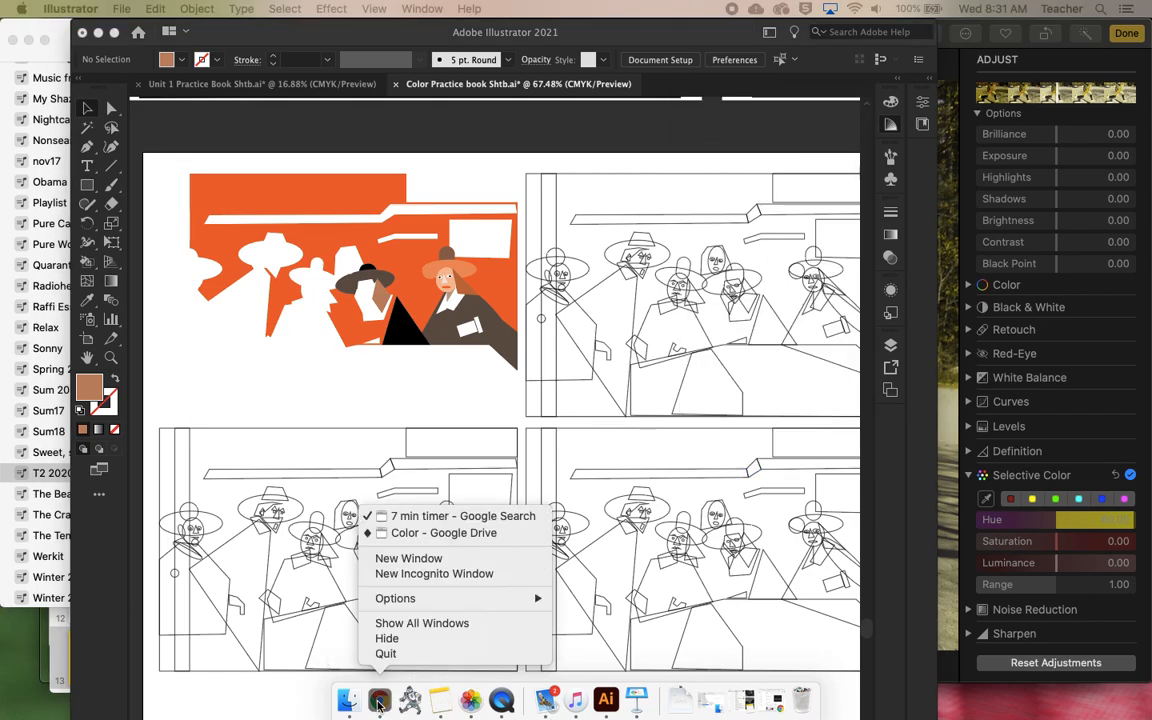
left_click(396, 536)
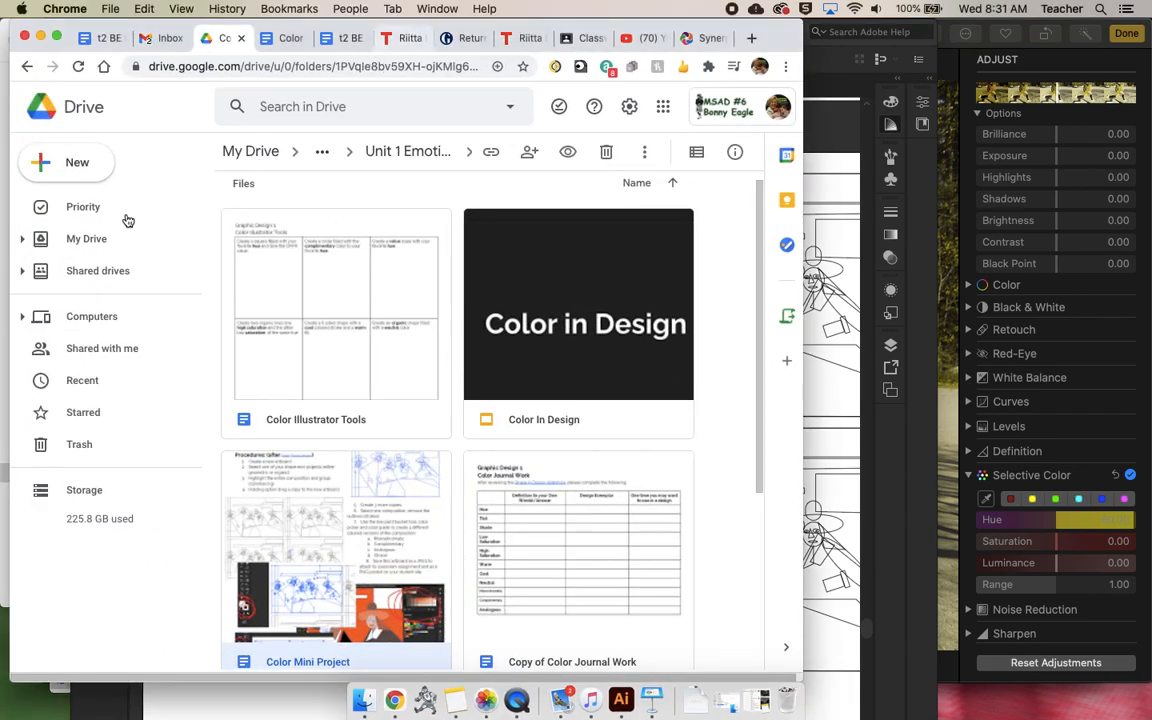
- In the BE Photo B1 classwork, expand the Color Photo Activity assignment and open its attached Color Wheel Assignment document
left_click(576, 42)
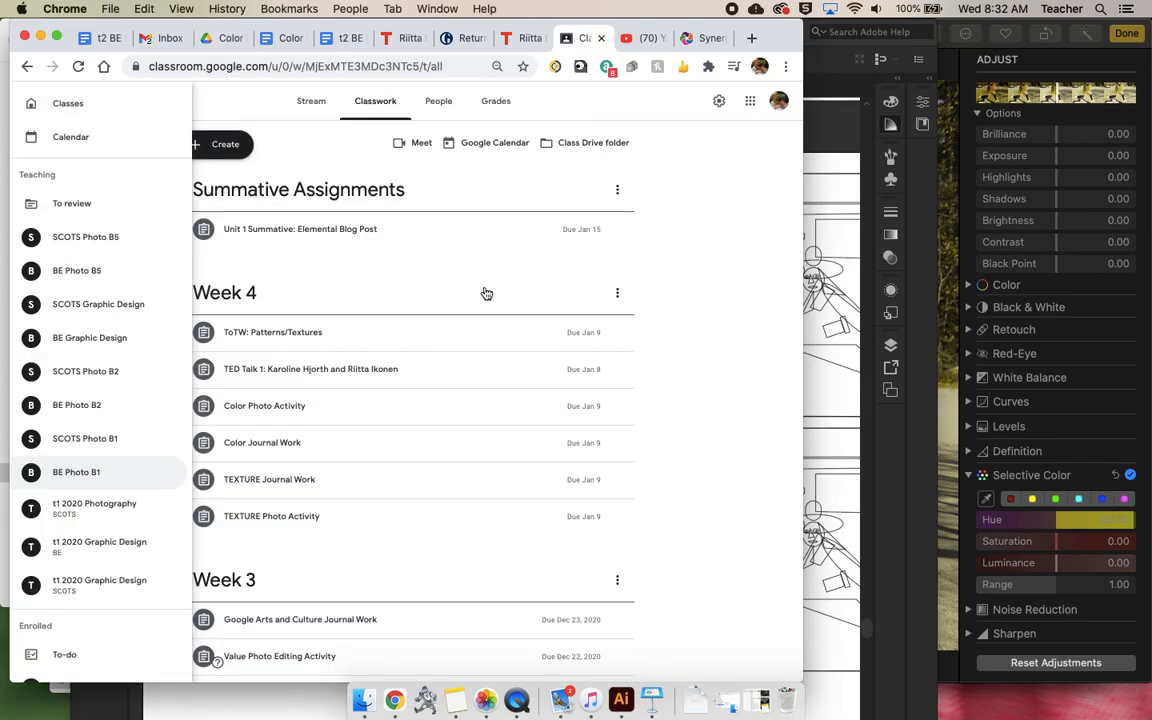
left_click(310, 404)
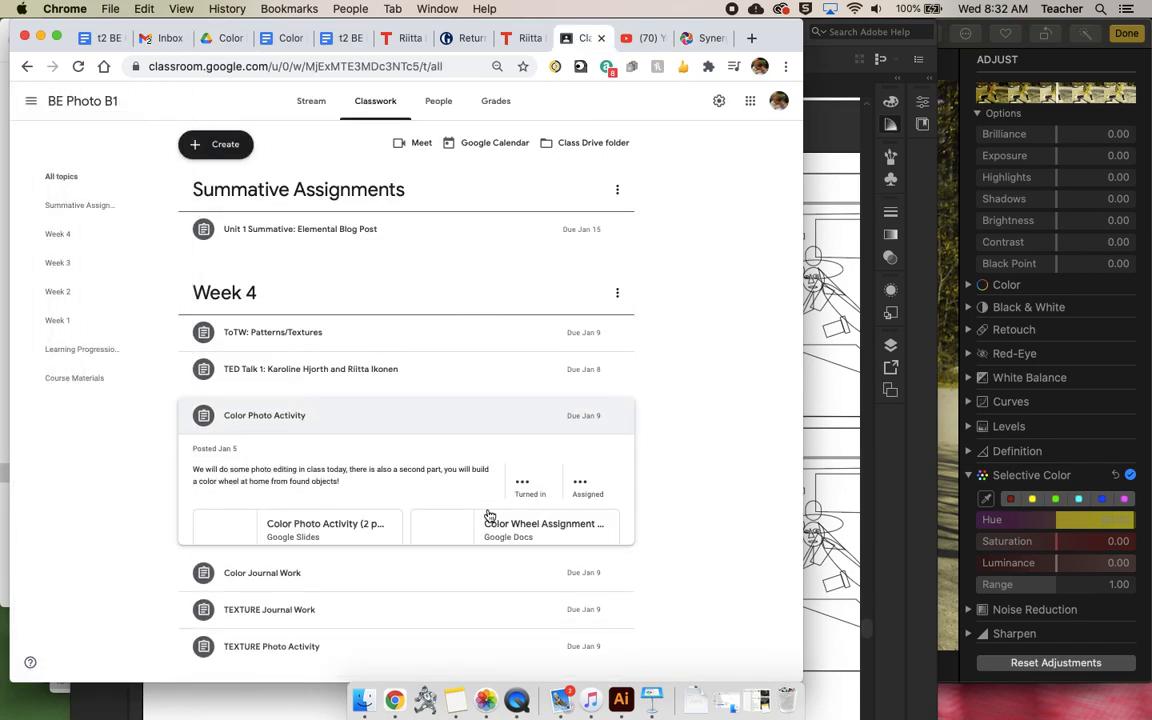
left_click(530, 525)
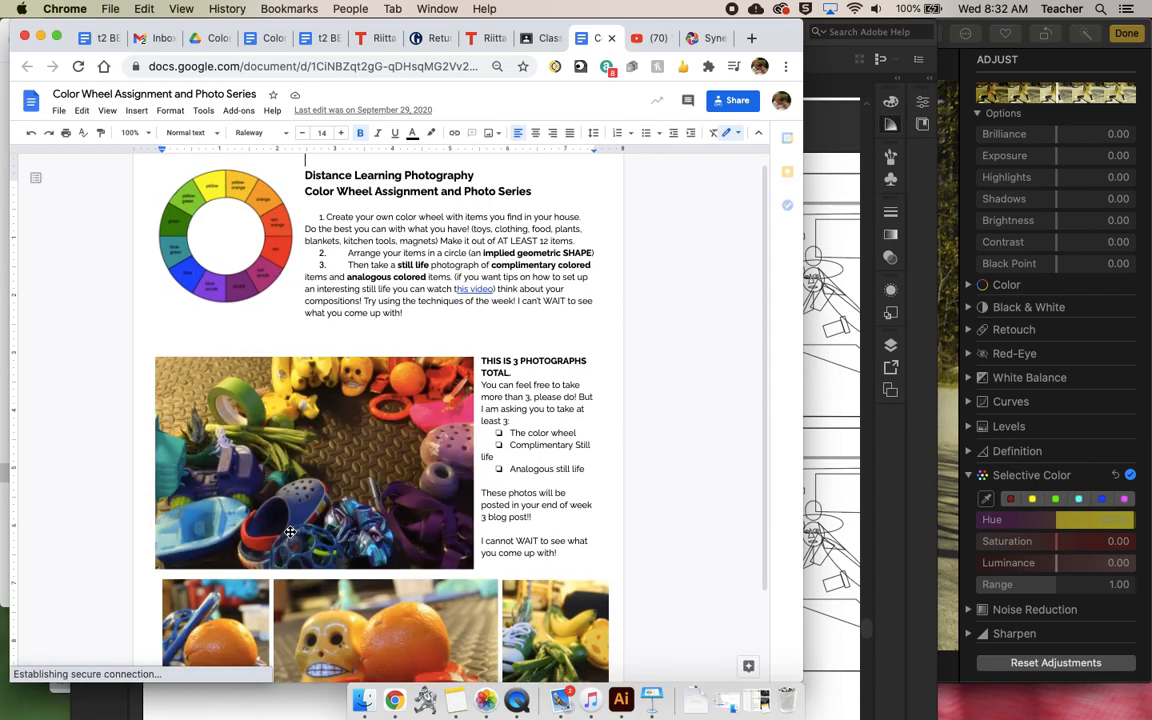
- Review the color wheel instructions, the three-photograph requirement and the example still life photos in the assignment document
scroll(290, 532, "down", 2)
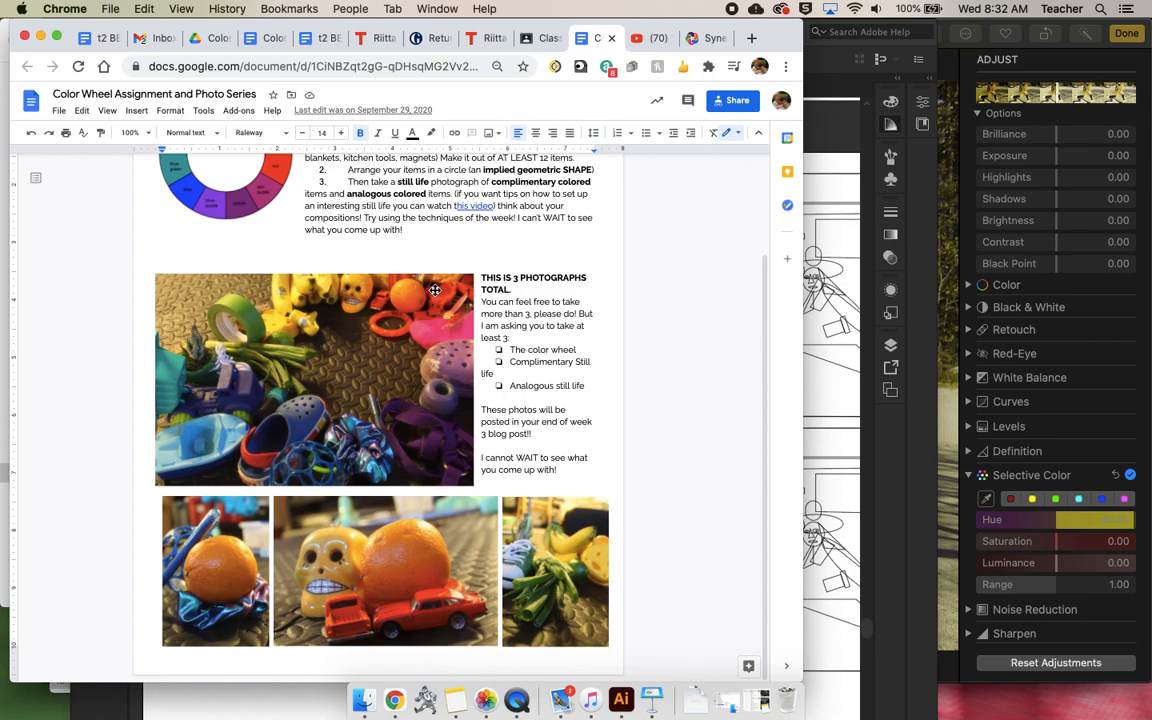
scroll(299, 272, "up", 2)
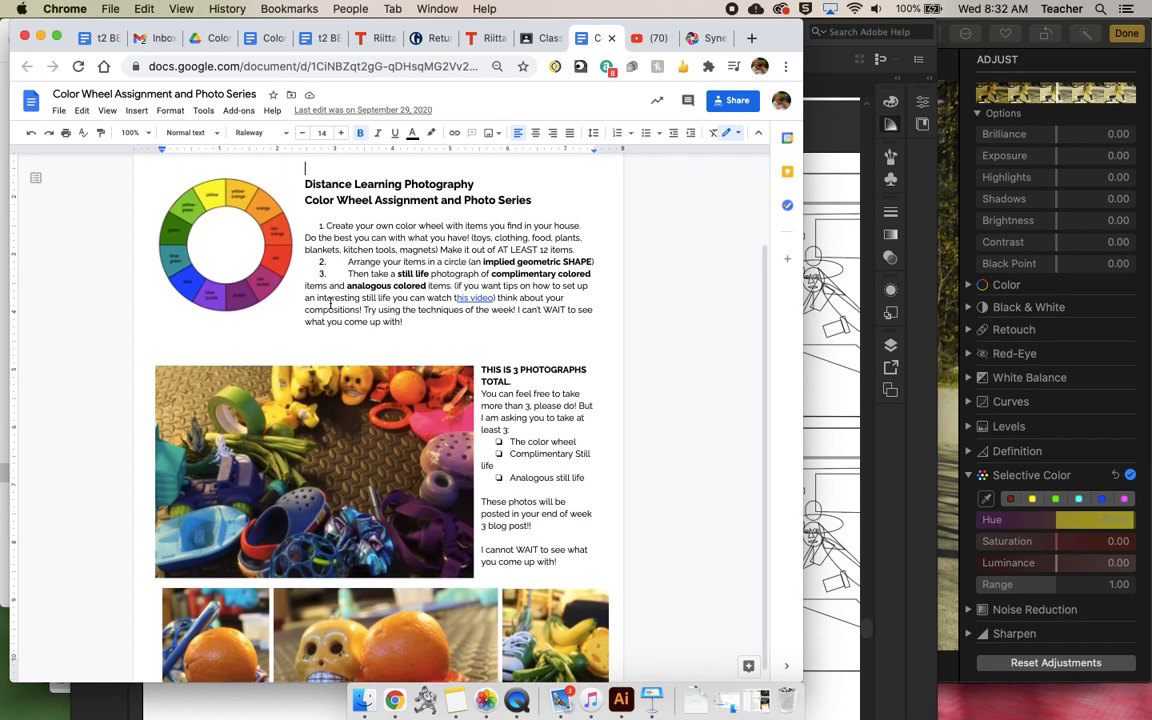
scroll(270, 290, "down", 2)
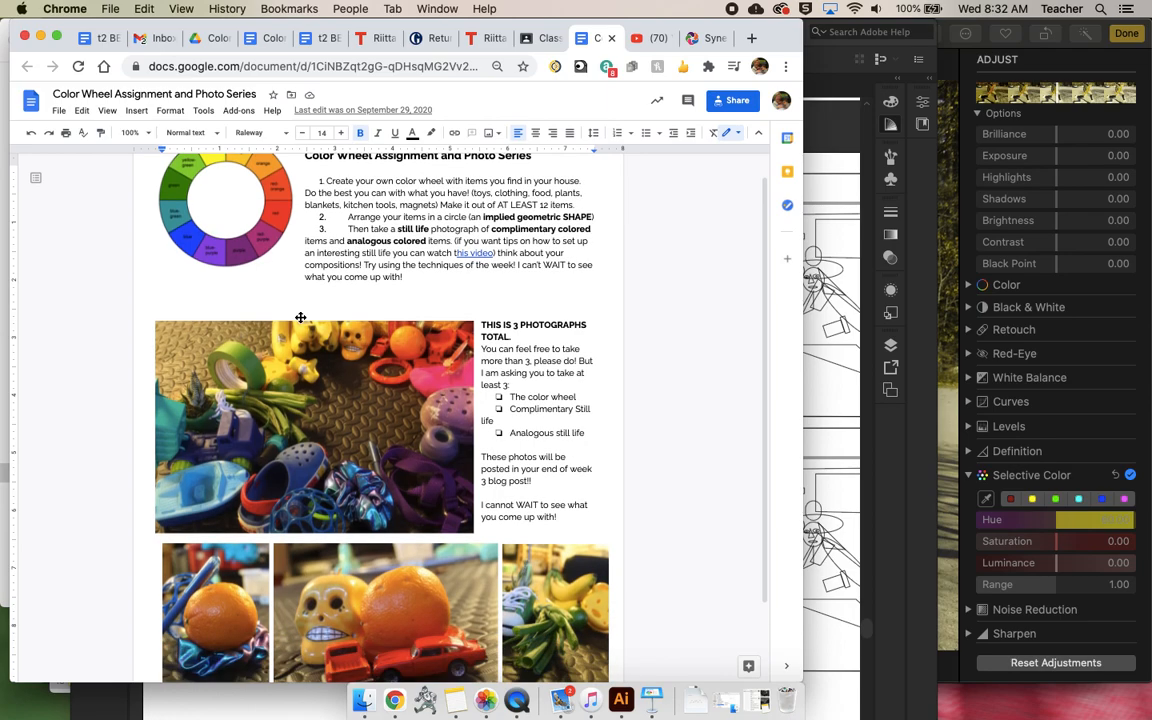